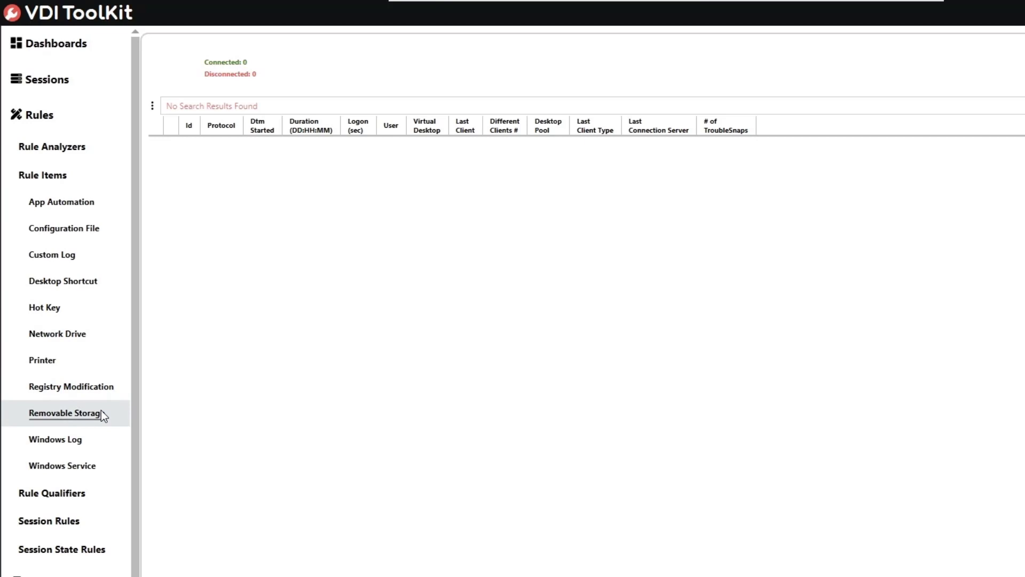
# Add a removable storage rule item named and described "Deny All Removable Disk", type Removable Disk, denying execute, read and write access.
pyautogui.click(101, 414)
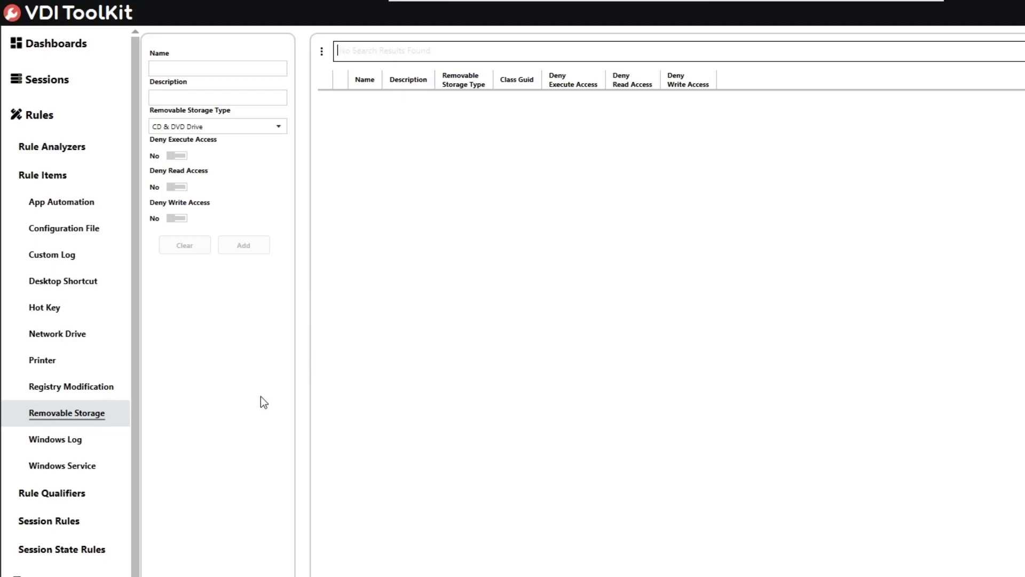
pyautogui.click(261, 69)
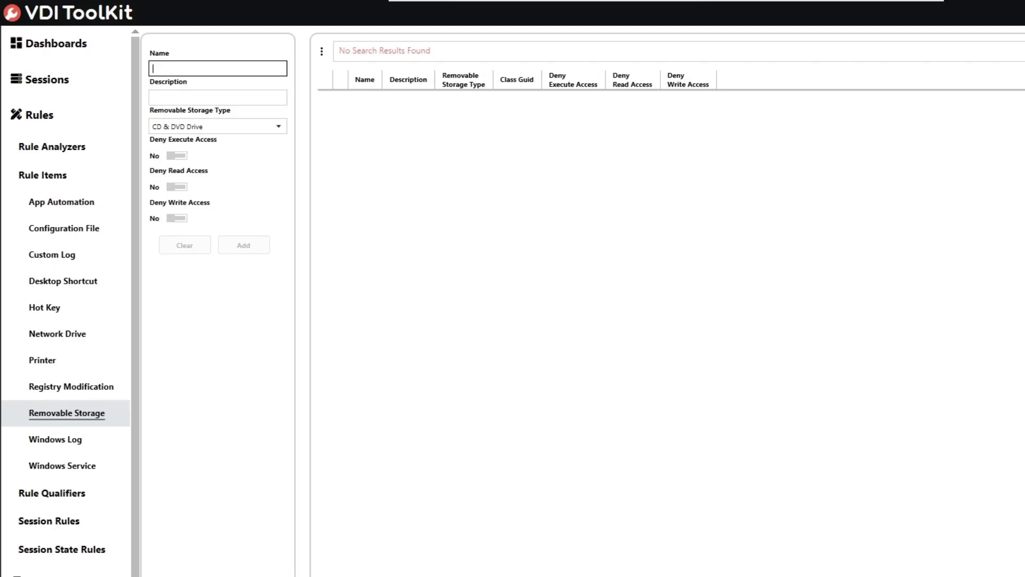
pyautogui.write('Deny All Removable Disk')
pyautogui.press('Tab')
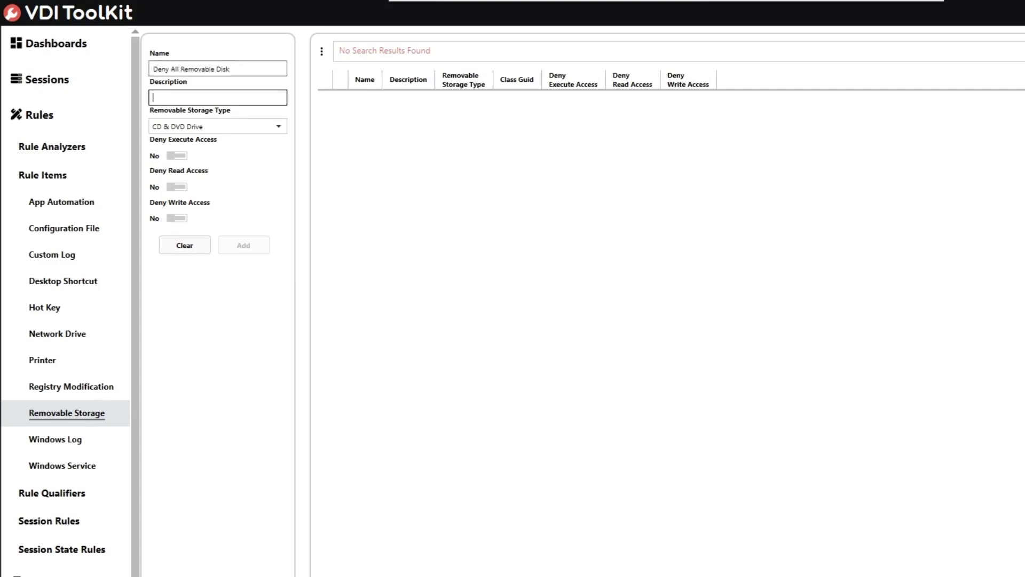
pyautogui.write('Deny All Removable Disk')
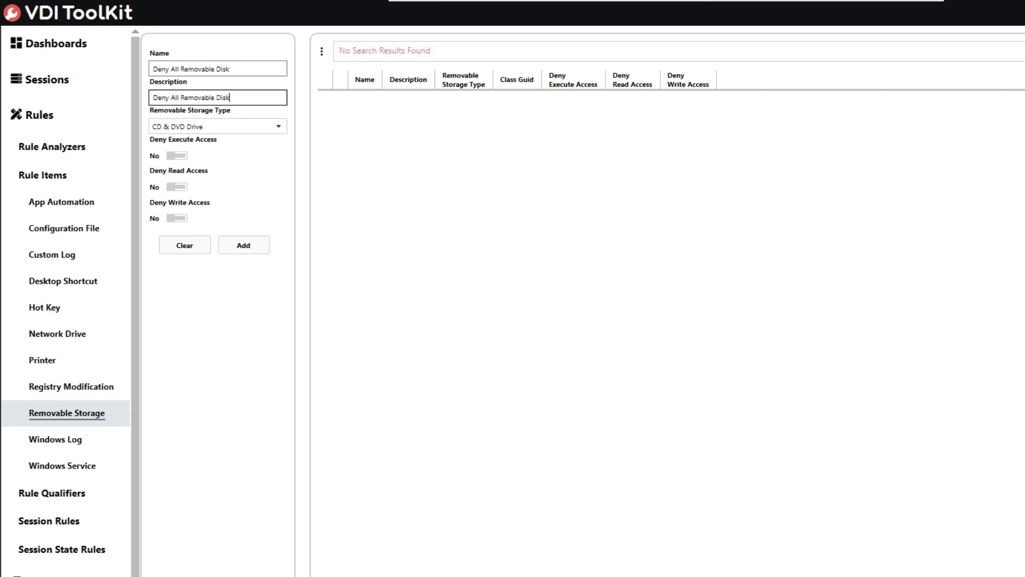
pyautogui.click(272, 128)
pyautogui.click(212, 186)
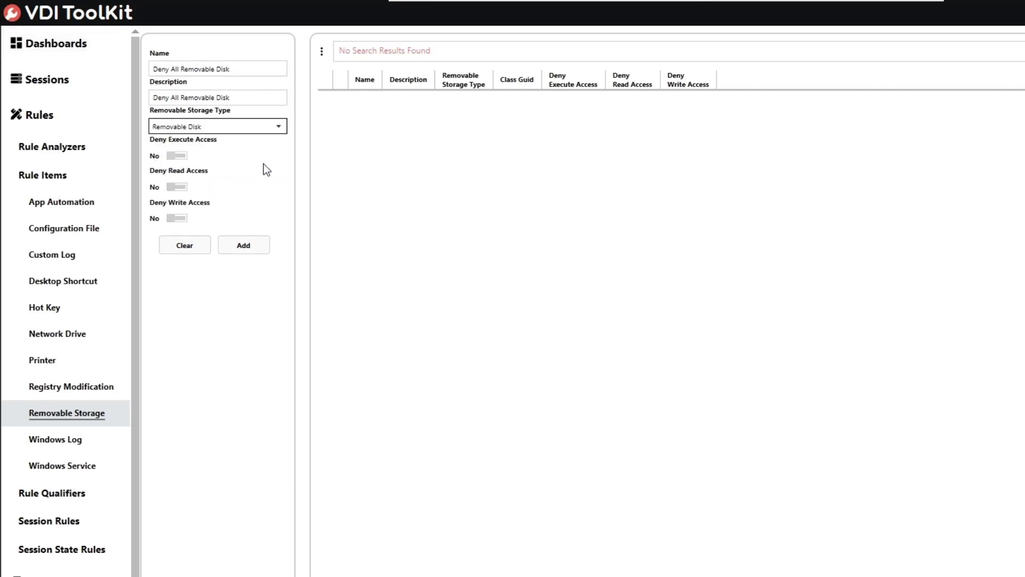
pyautogui.click(181, 156)
pyautogui.click(179, 187)
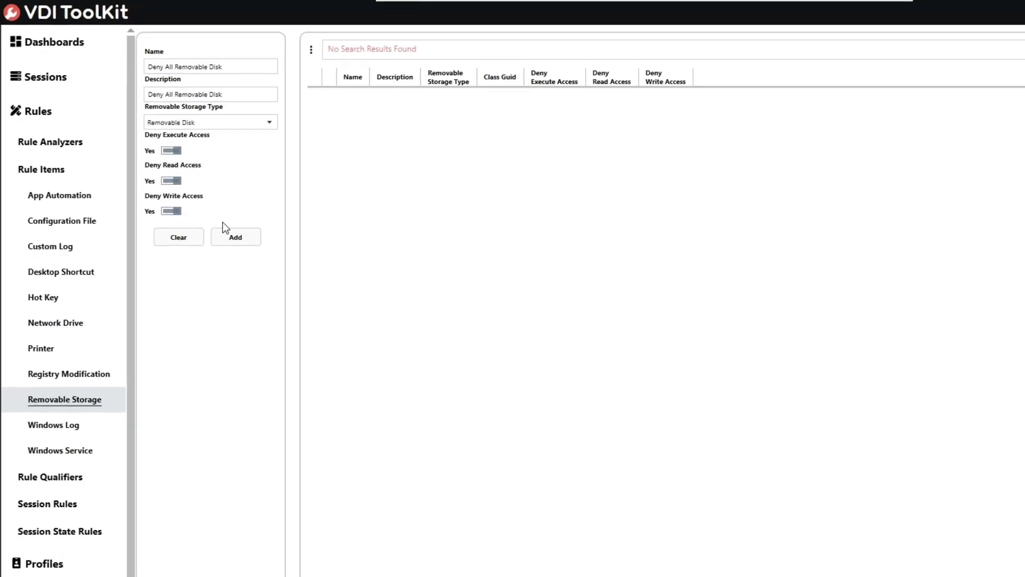
pyautogui.click(240, 245)
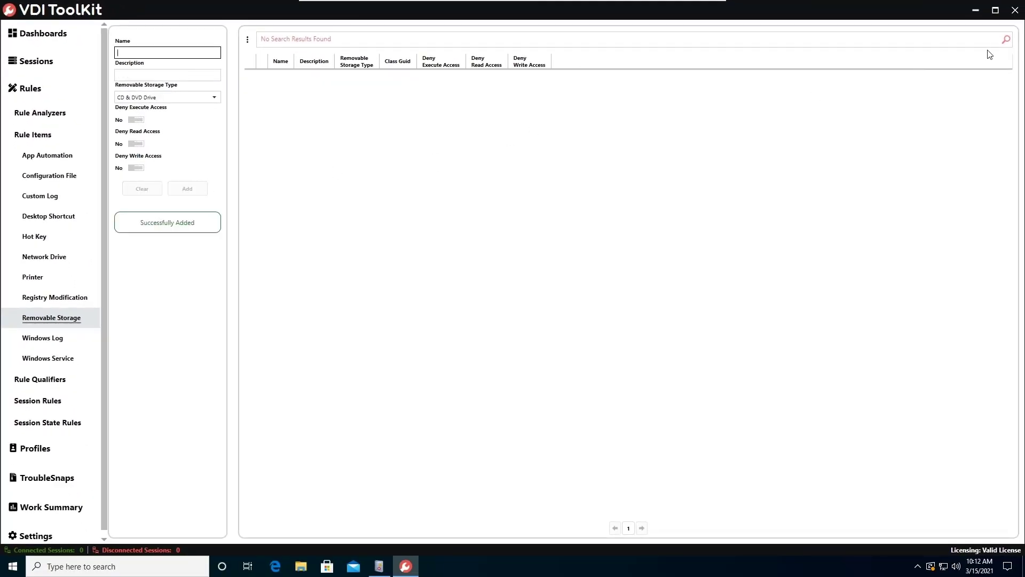
# Add a Removable Disk rule item named "Allow All Removeable Disk", described "Allow All Removable Disk", with no execute, read or write access denied.
pyautogui.click(160, 53)
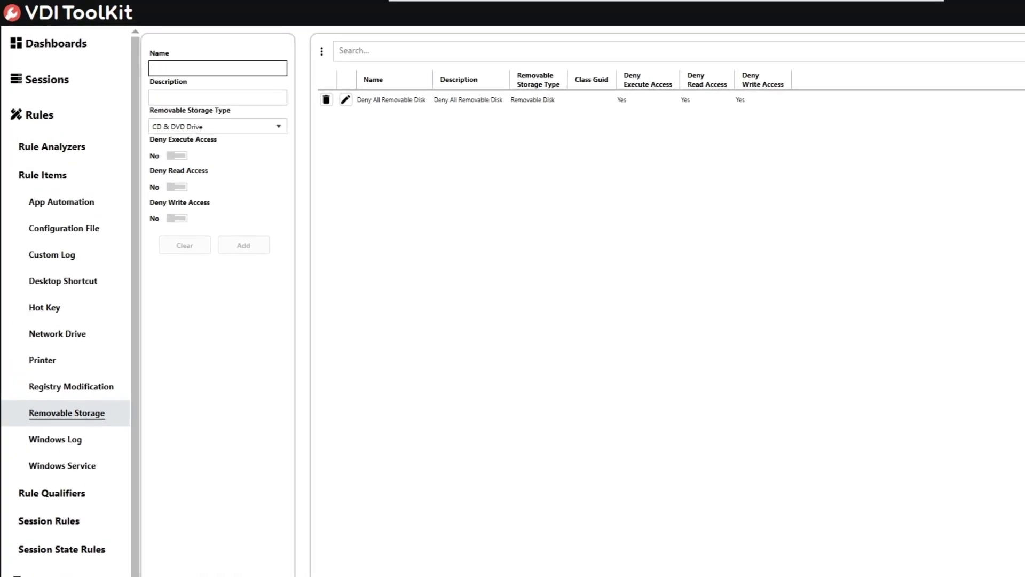
pyautogui.write('Allow All Removeable Disk')
pyautogui.press('Tab')
pyautogui.write('Allow A')
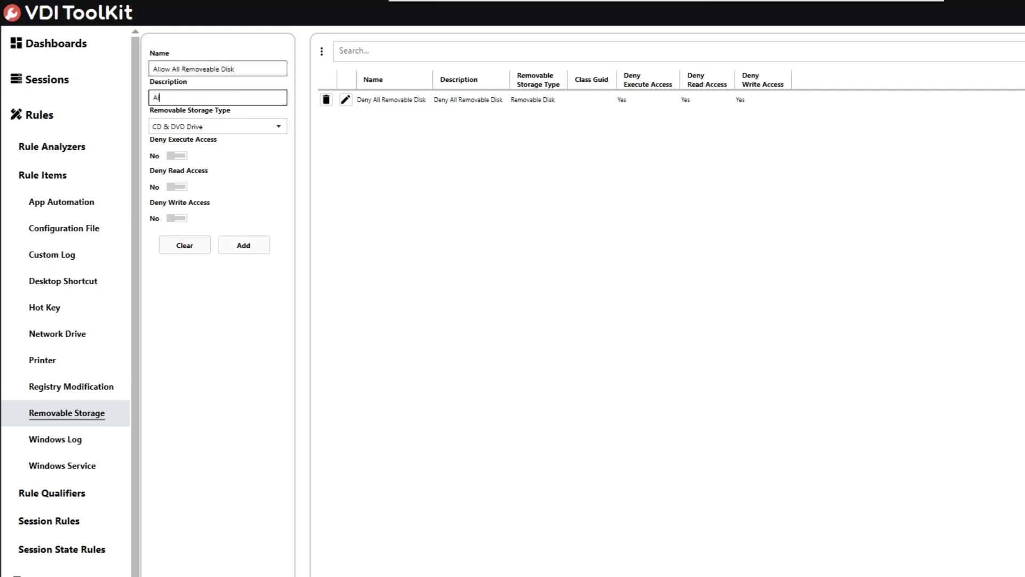
pyautogui.write('ll Removable Disk')
pyautogui.click(255, 125)
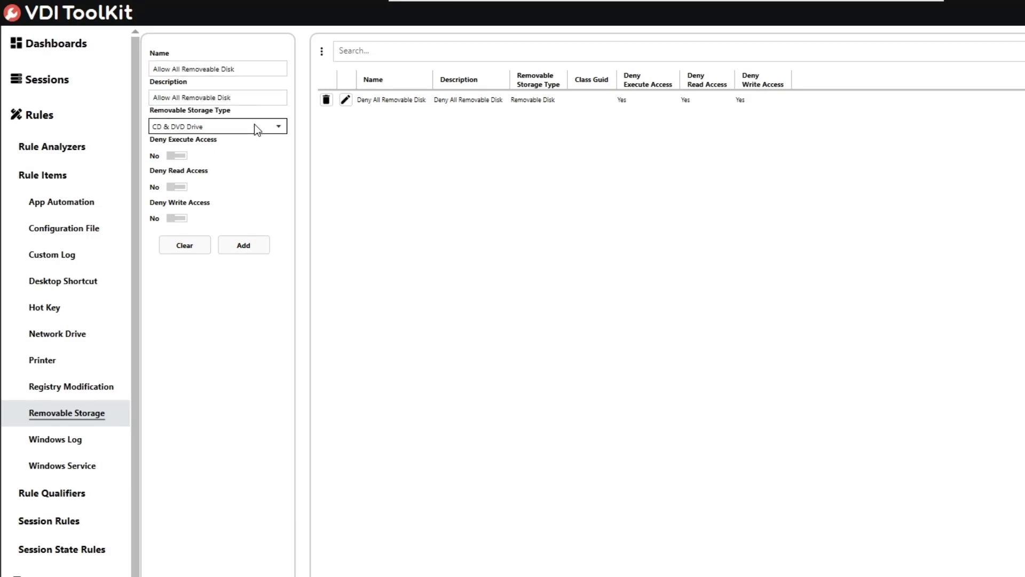
pyautogui.click(207, 190)
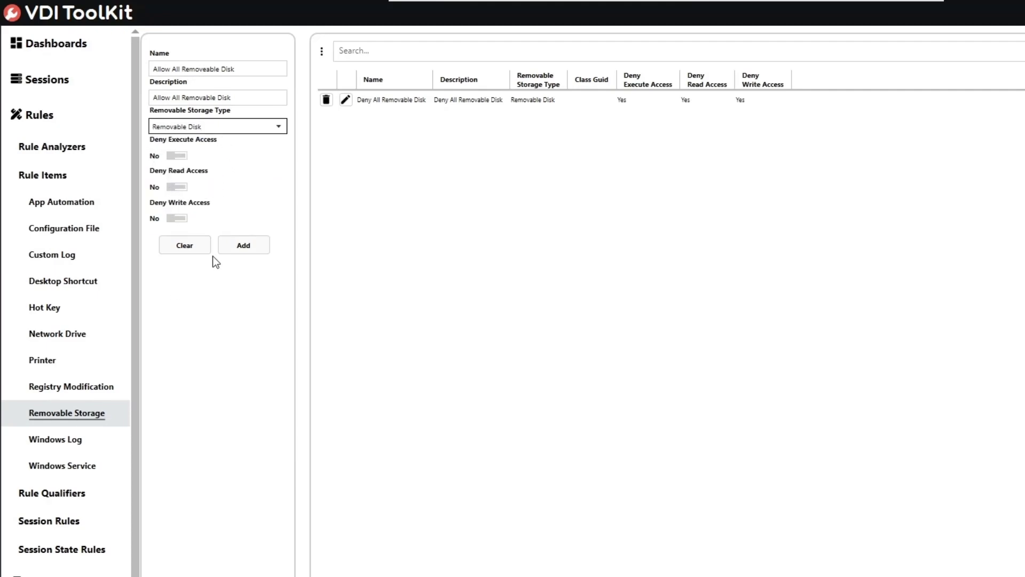
pyautogui.click(243, 245)
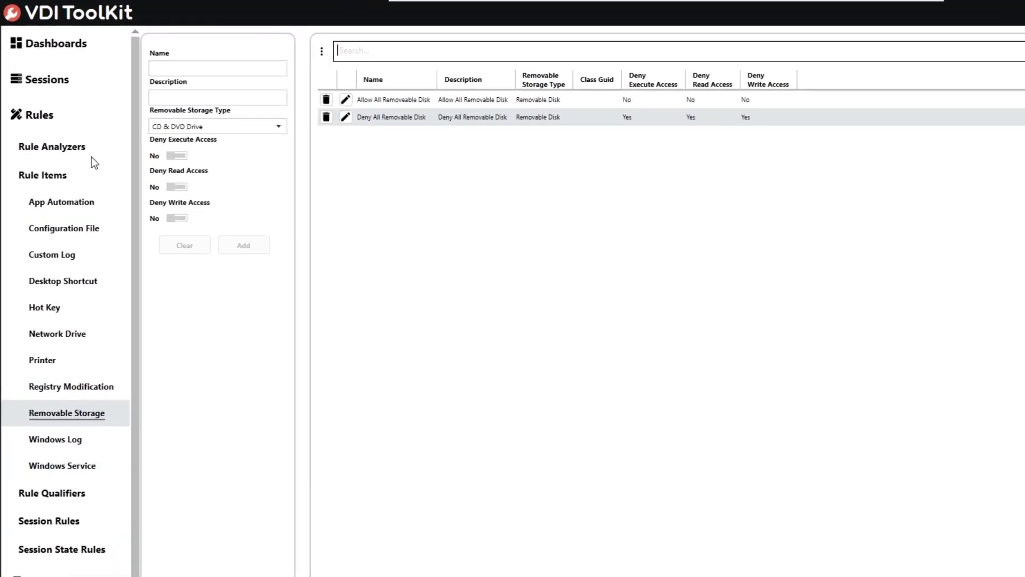
# Add a global removable storage session rule with the name and description "Deny All Removeable Disk".
pyautogui.click(70, 520)
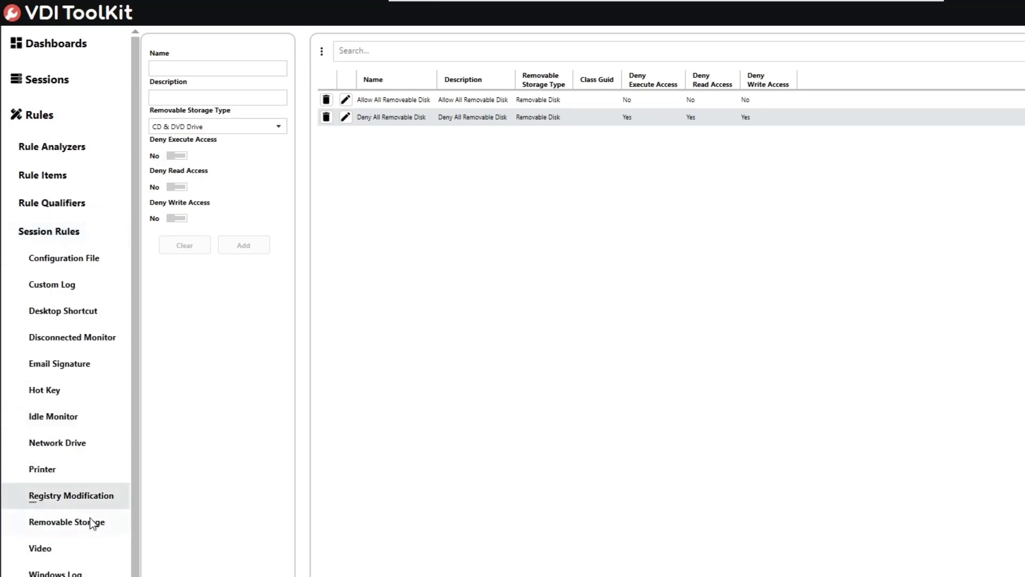
pyautogui.click(95, 527)
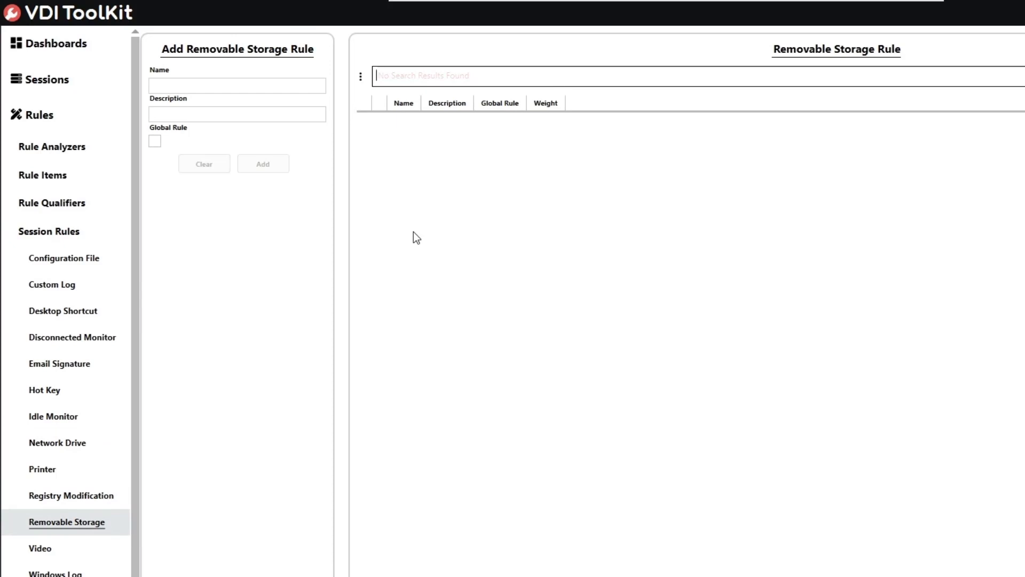
pyautogui.click(219, 88)
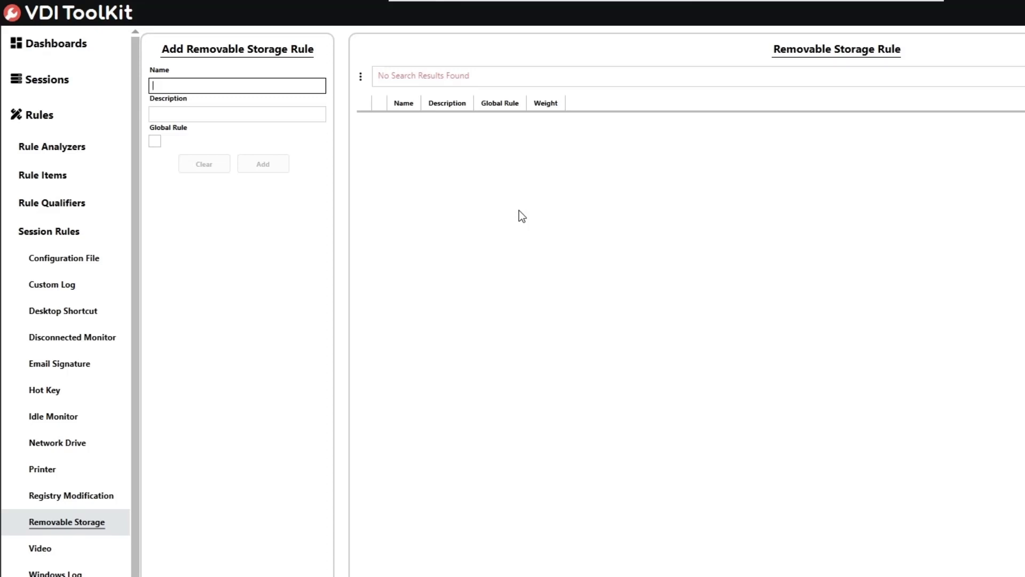
pyautogui.write('Deny All Removeable Disk')
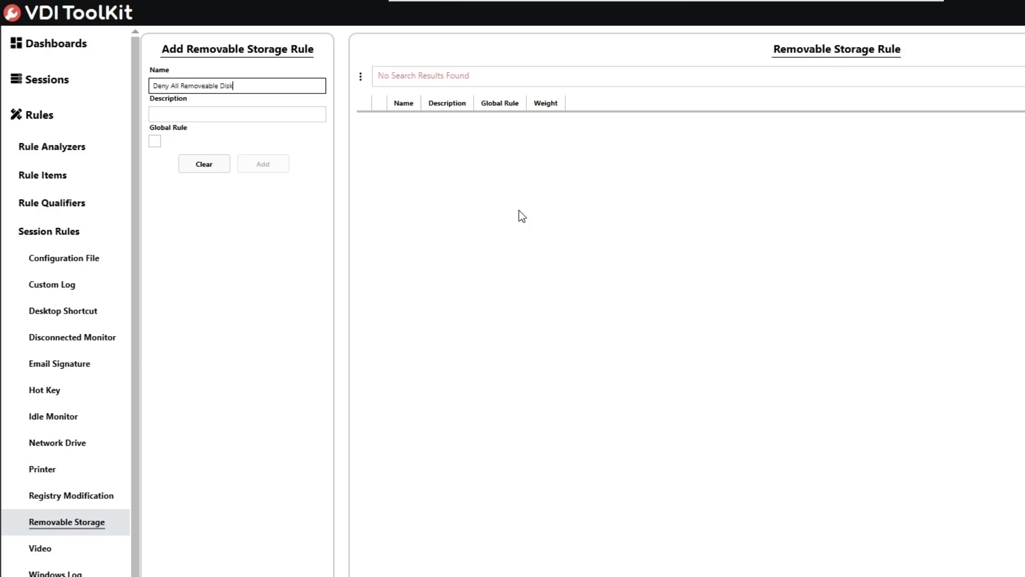
pyautogui.press('Tab')
pyautogui.write('Deny All Removeable Disk')
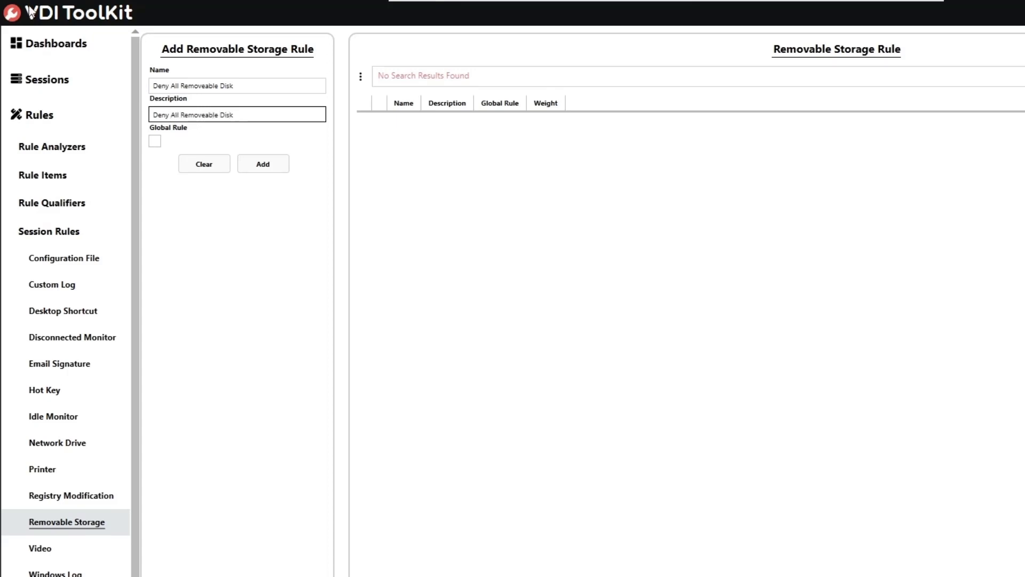
pyautogui.click(158, 142)
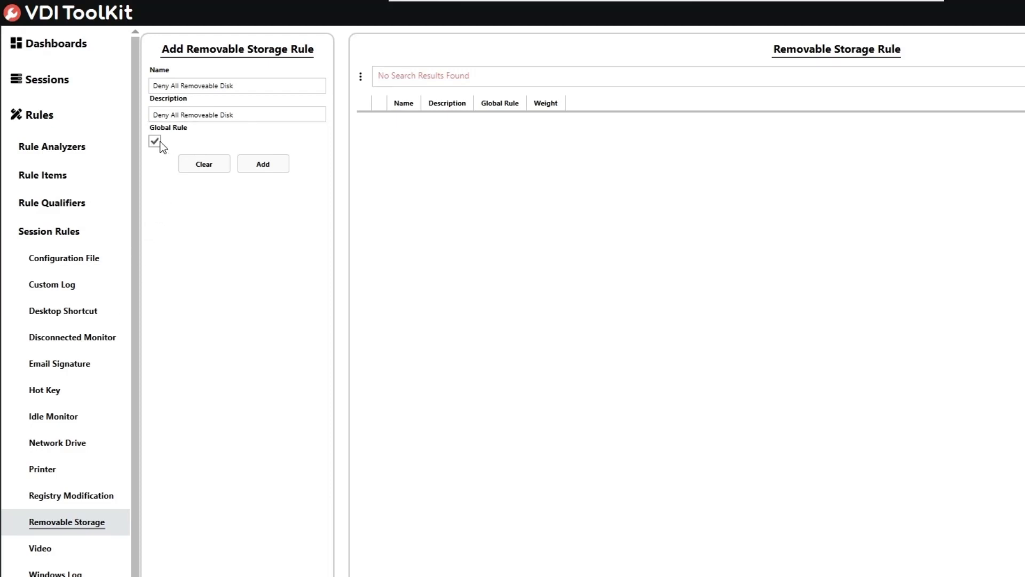
pyautogui.click(259, 168)
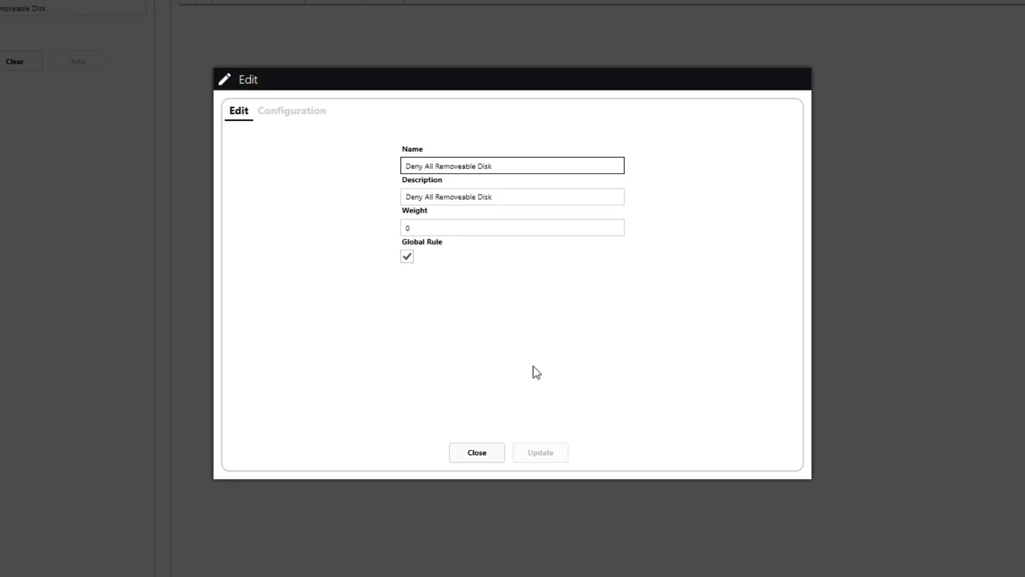
# Assign the Deny All Removable Disk item to the new rule's configuration, save it and refresh the rule list.
pyautogui.click(303, 120)
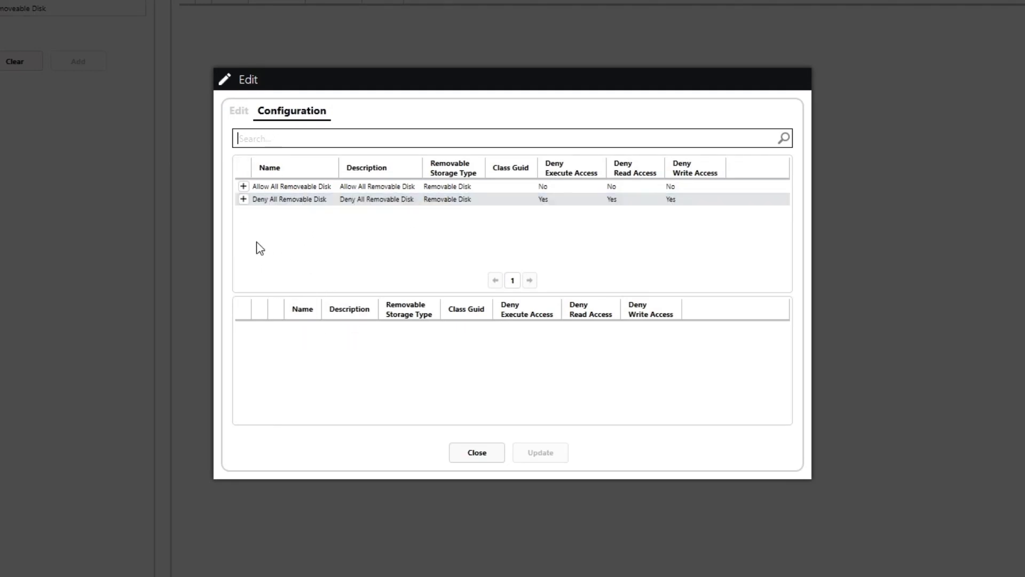
pyautogui.click(244, 201)
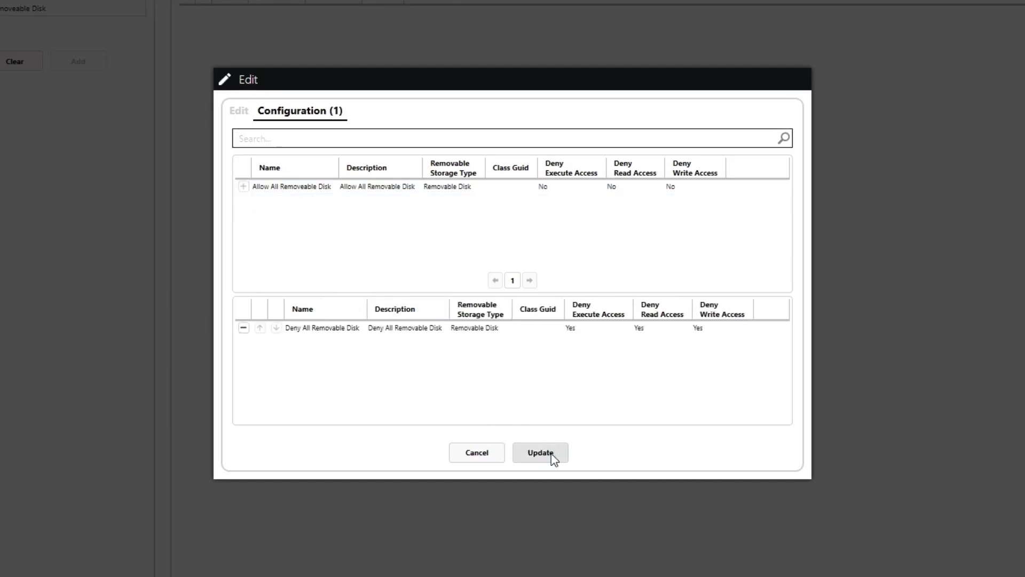
pyautogui.click(553, 458)
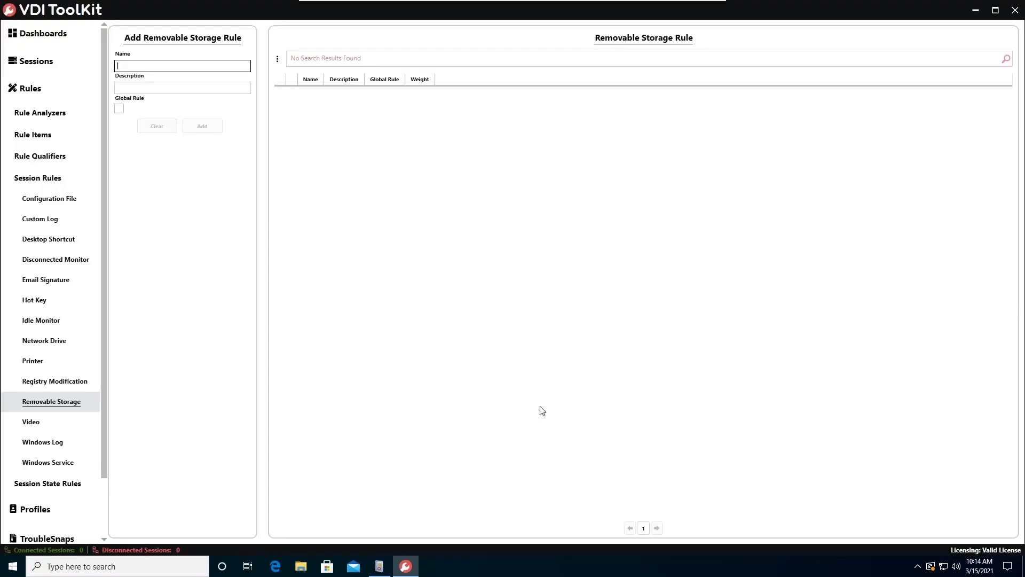
pyautogui.click(1005, 60)
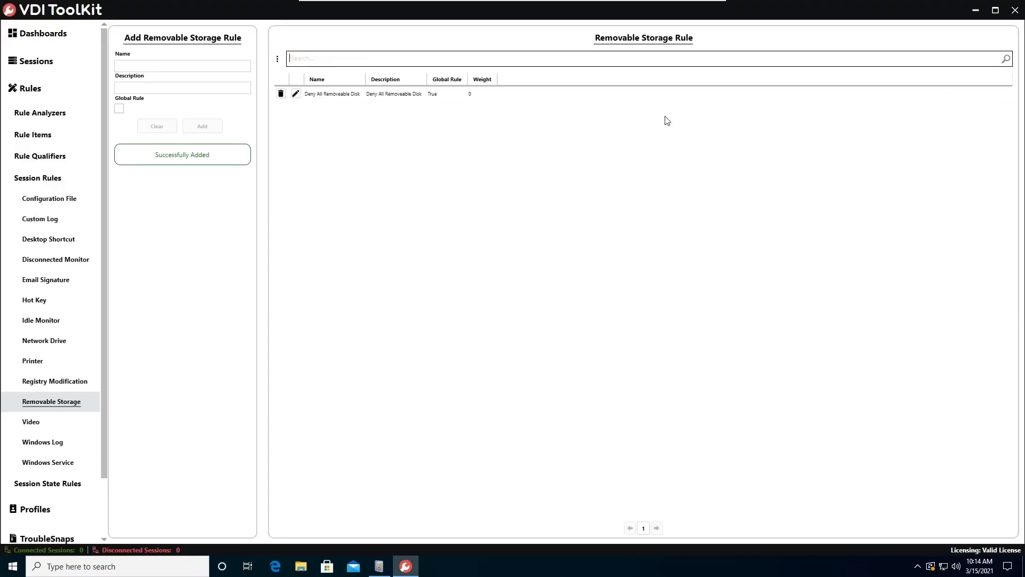
pyautogui.click(456, 94)
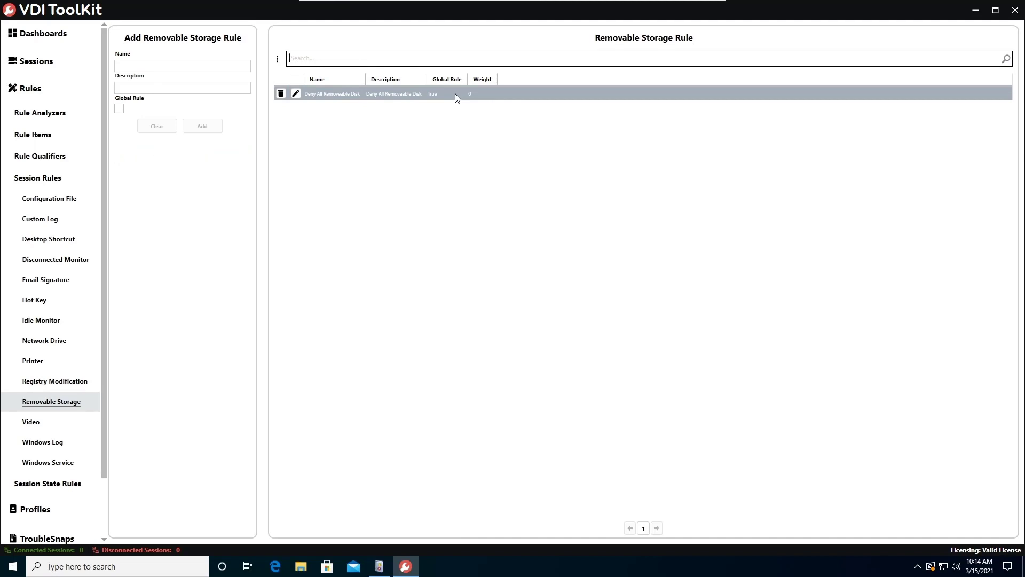
# Switch to VMware Horizon Client, log in to view.availos.local with the account password and launch the Win1064 desktop.
pyautogui.moveTo(661, 2)
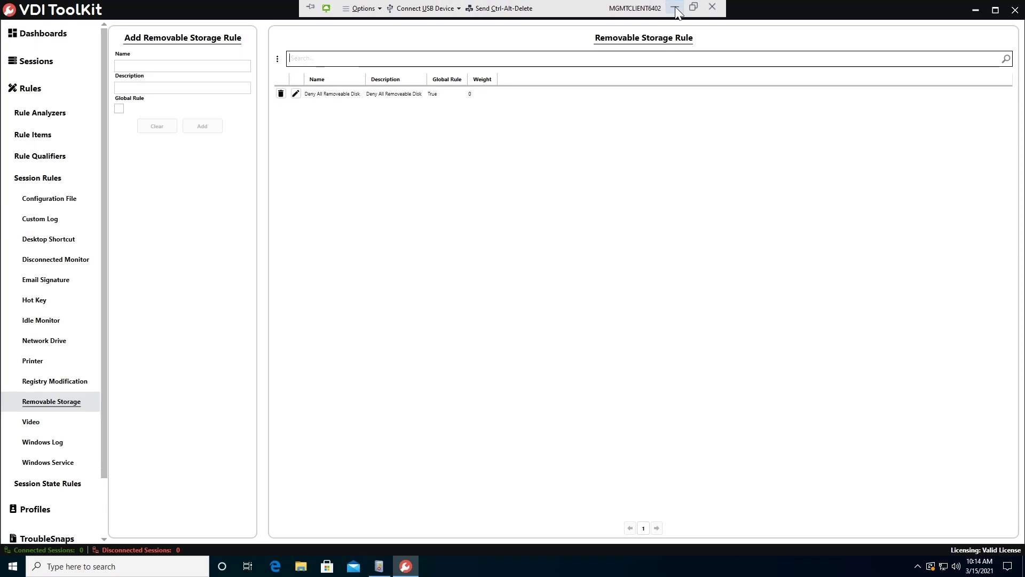
pyautogui.click(676, 9)
pyautogui.moveTo(198, 568)
pyautogui.click(227, 523)
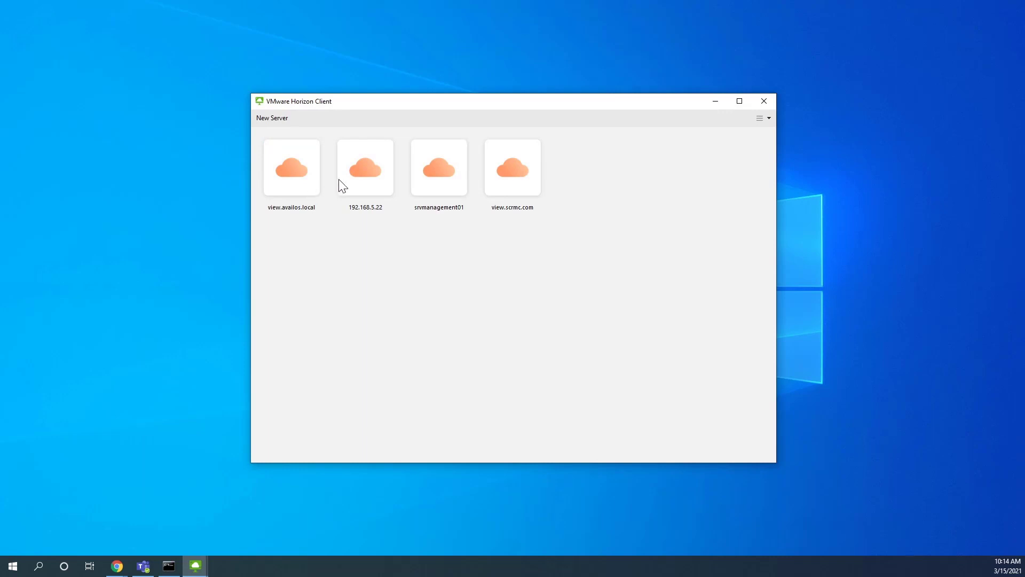
pyautogui.doubleClick(297, 183)
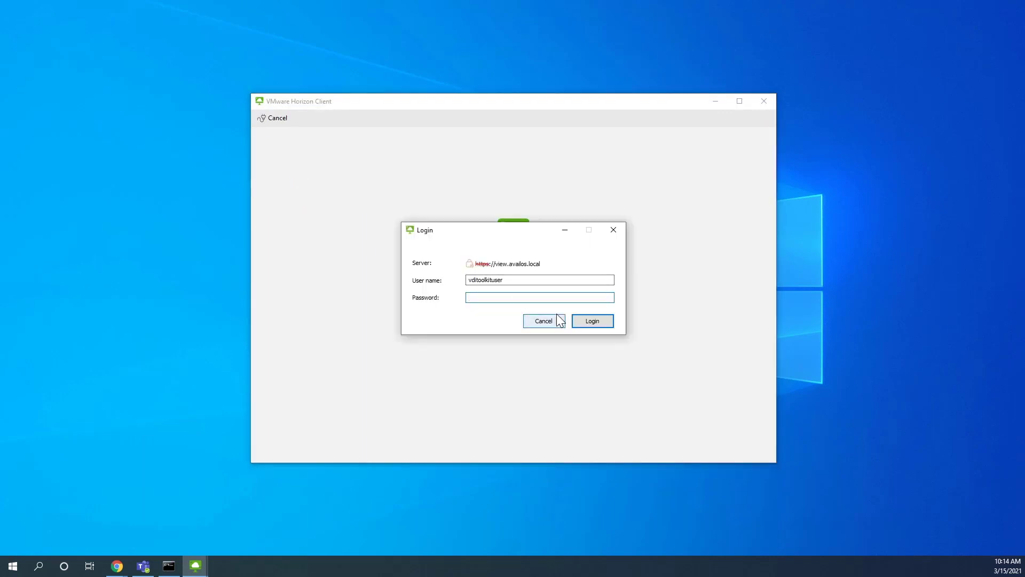
pyautogui.write('••••••••••')
pyautogui.press('Return')
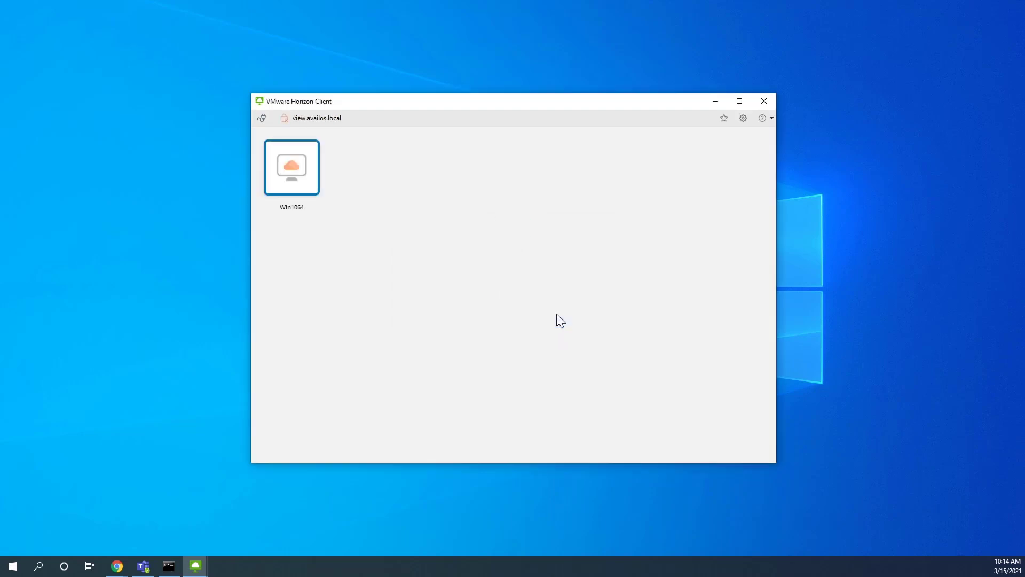
pyautogui.doubleClick(295, 165)
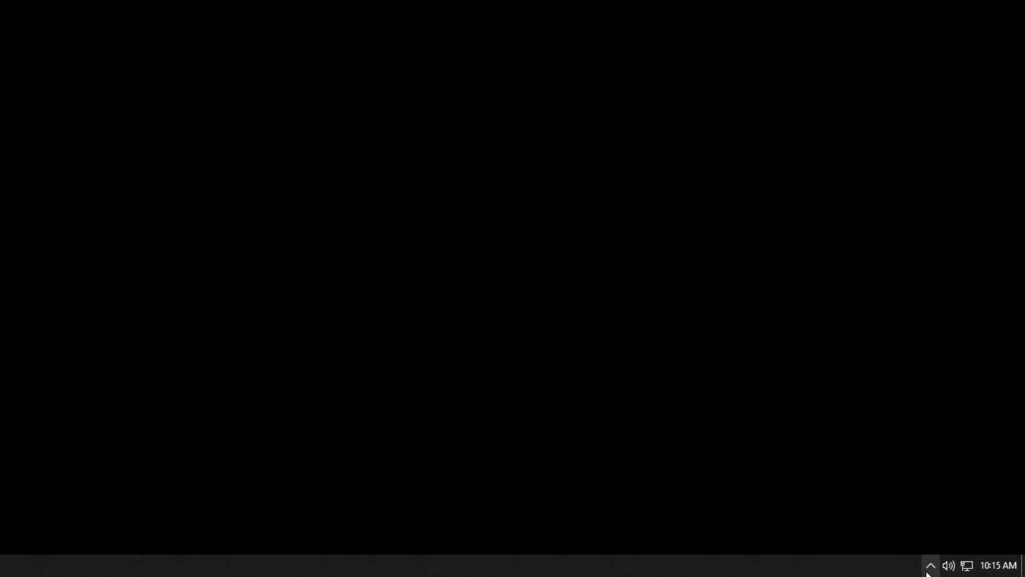
# Open the VDI ToolKit agent in the virtual desktop and examine the Removable Storage Rules under Session Modification Rules.
pyautogui.click(930, 567)
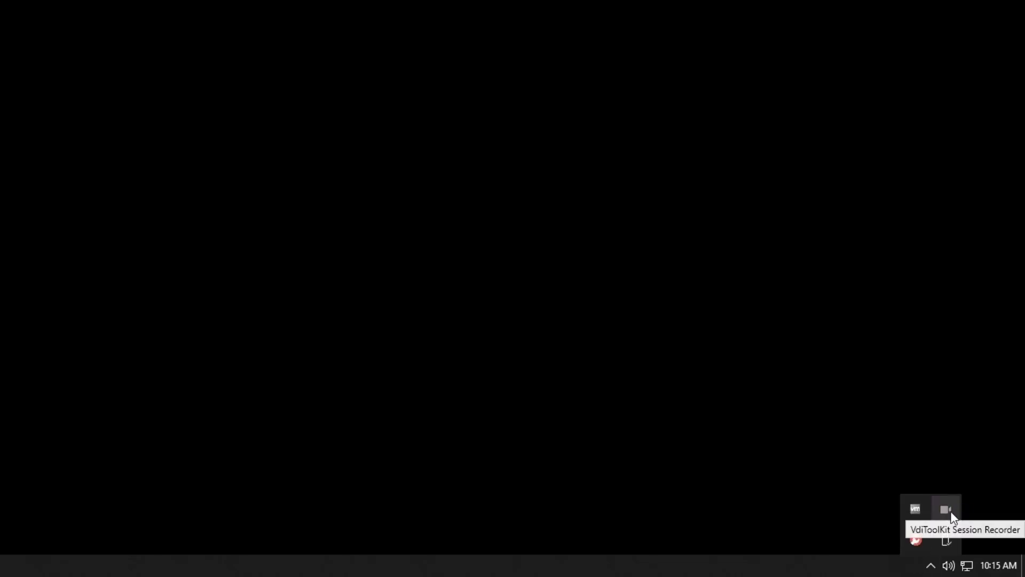
pyautogui.click(916, 541)
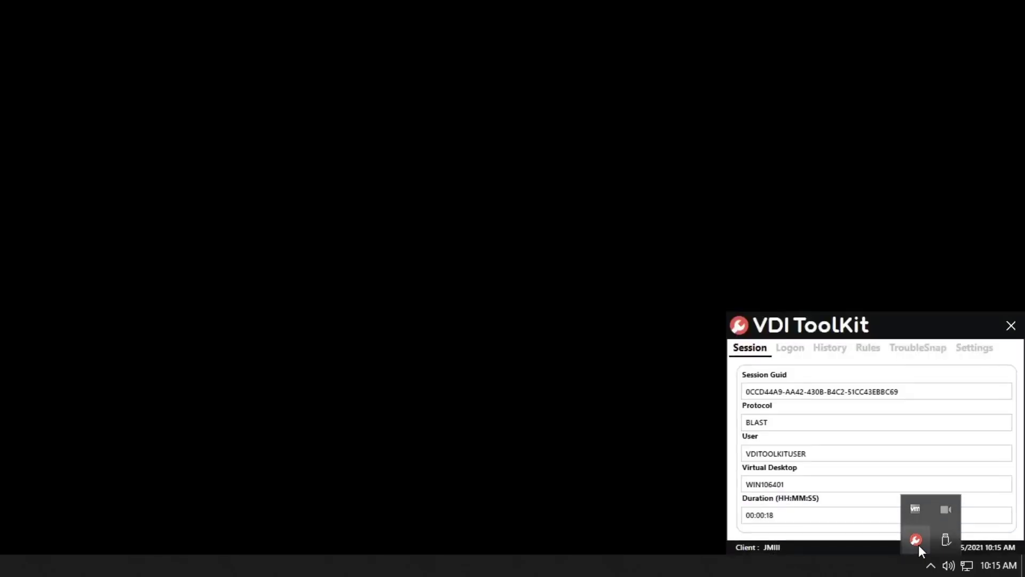
pyautogui.click(871, 353)
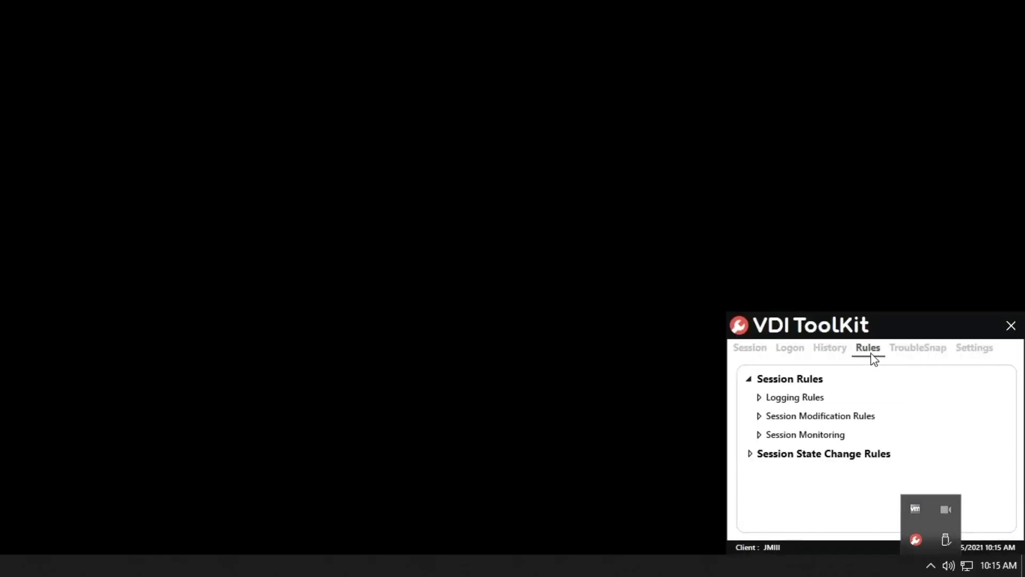
pyautogui.click(759, 415)
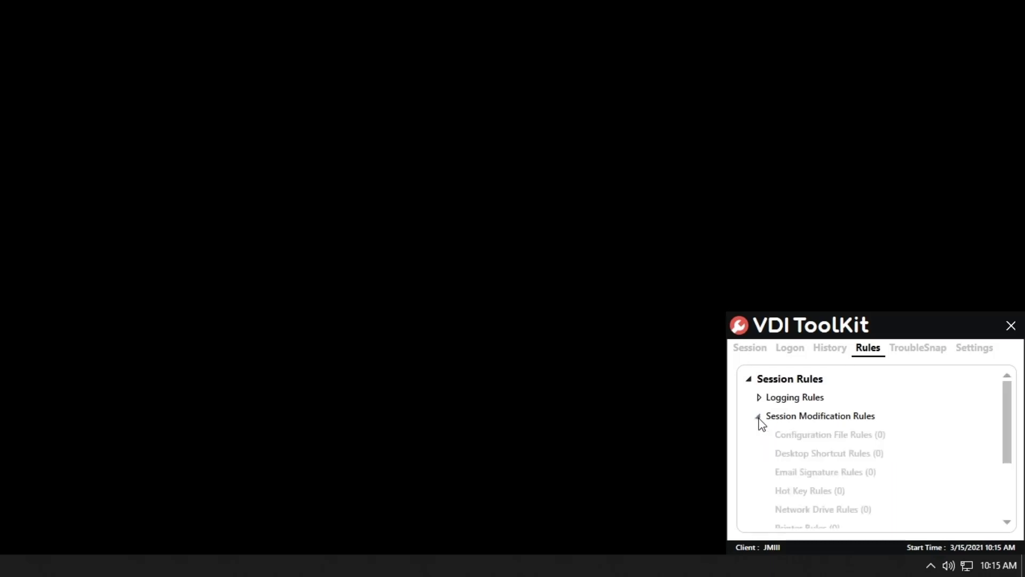
pyautogui.scroll(-4, 831, 444)
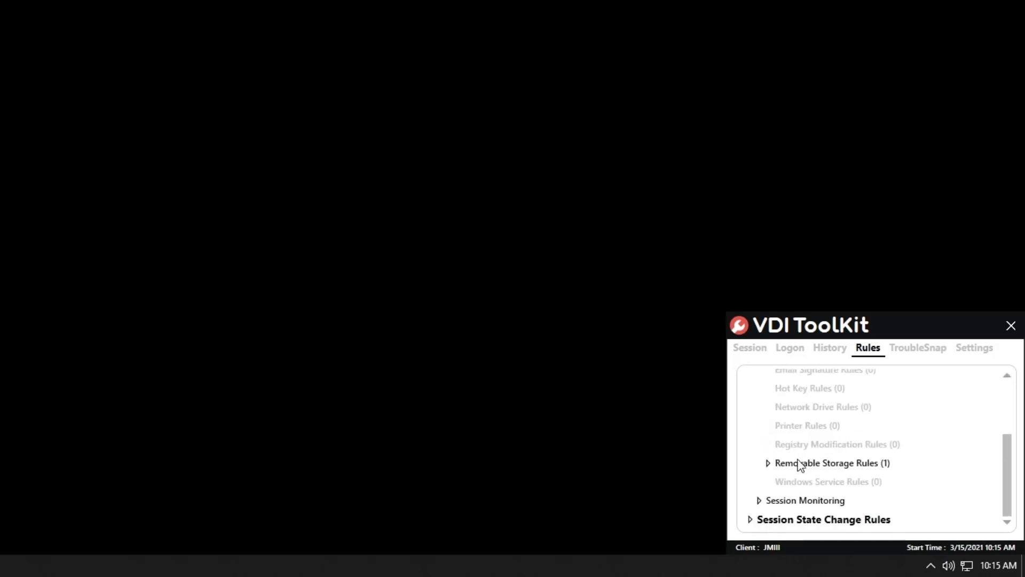
pyautogui.click(769, 463)
pyautogui.scroll(-1, 843, 452)
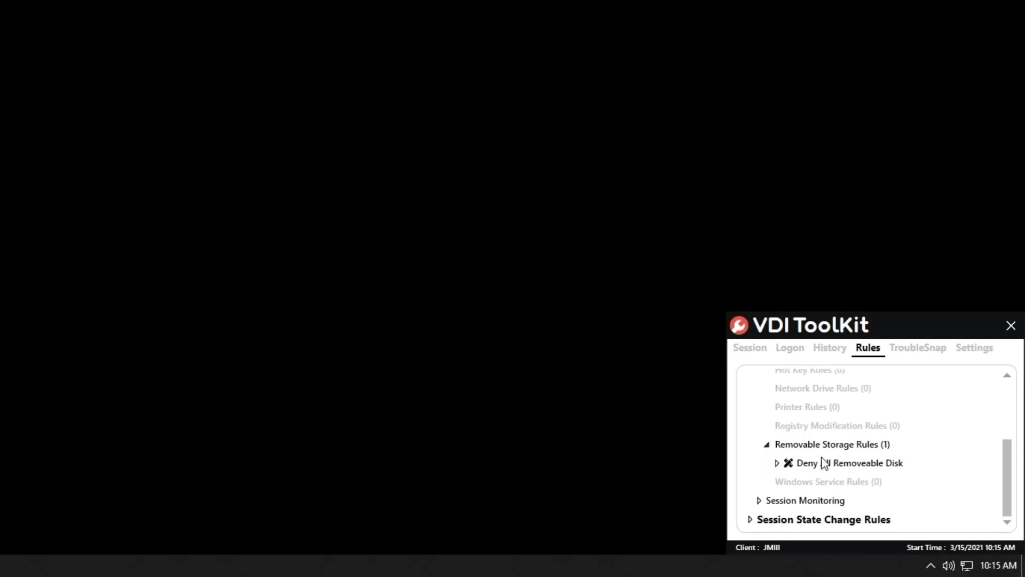
# Examine the details of the Deny All Removeable Disk rule and the rule item assigned to it.
pyautogui.moveTo(823, 469)
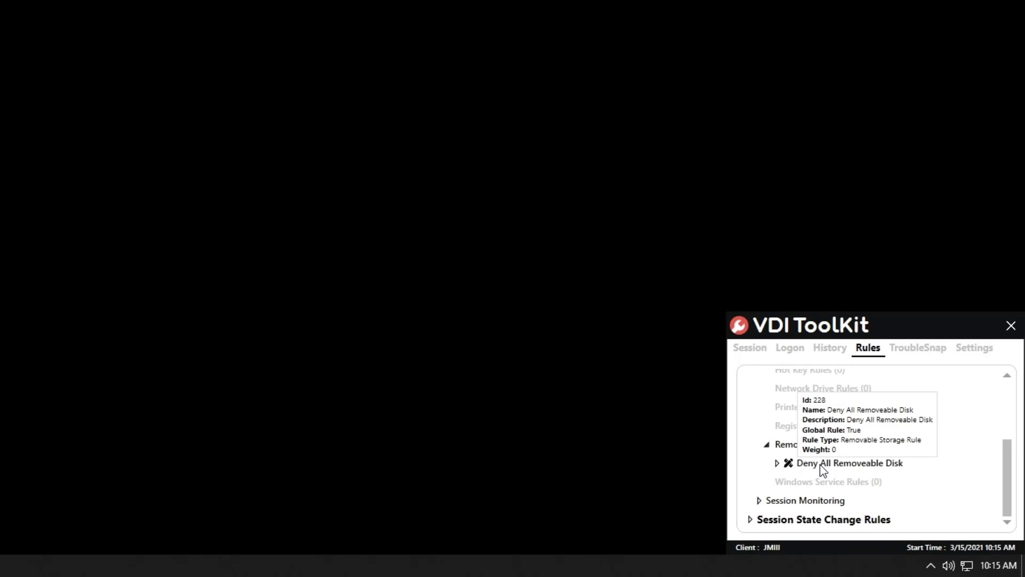
pyautogui.click(778, 464)
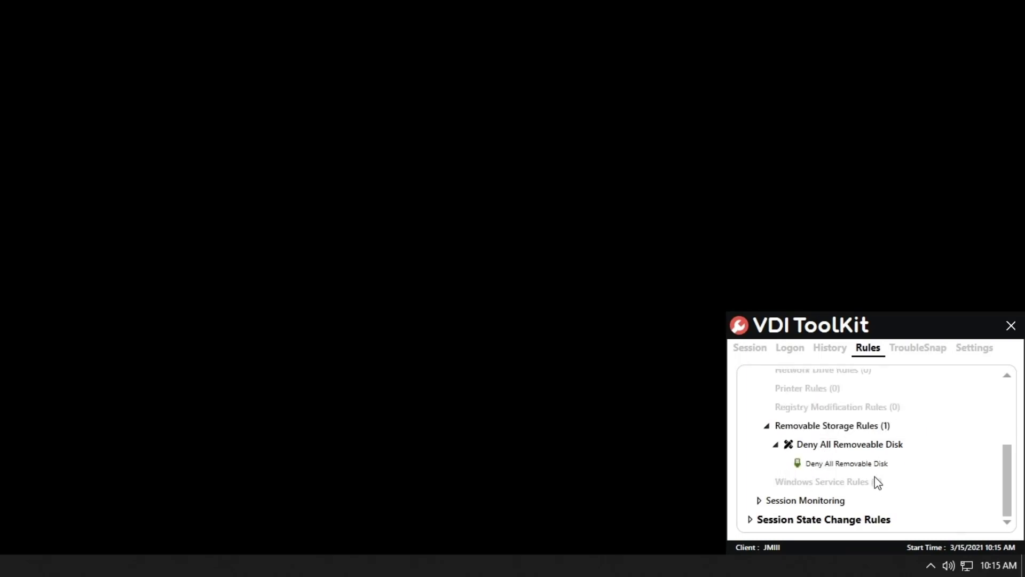
pyautogui.moveTo(863, 468)
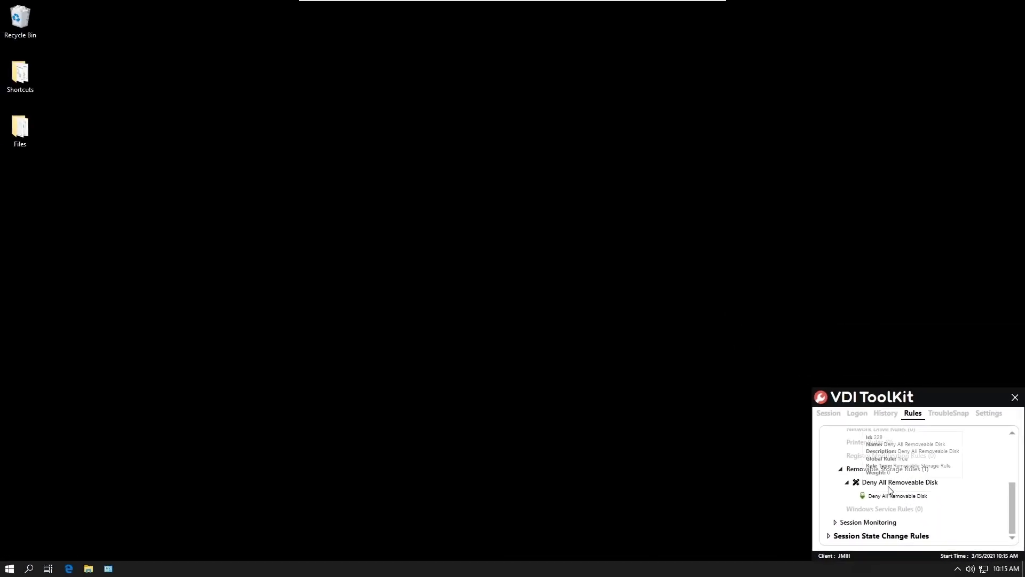
# Log off the Win1064 virtual desktop session through the VDI ToolKit agent.
pyautogui.click(558, 107)
pyautogui.moveTo(682, 7)
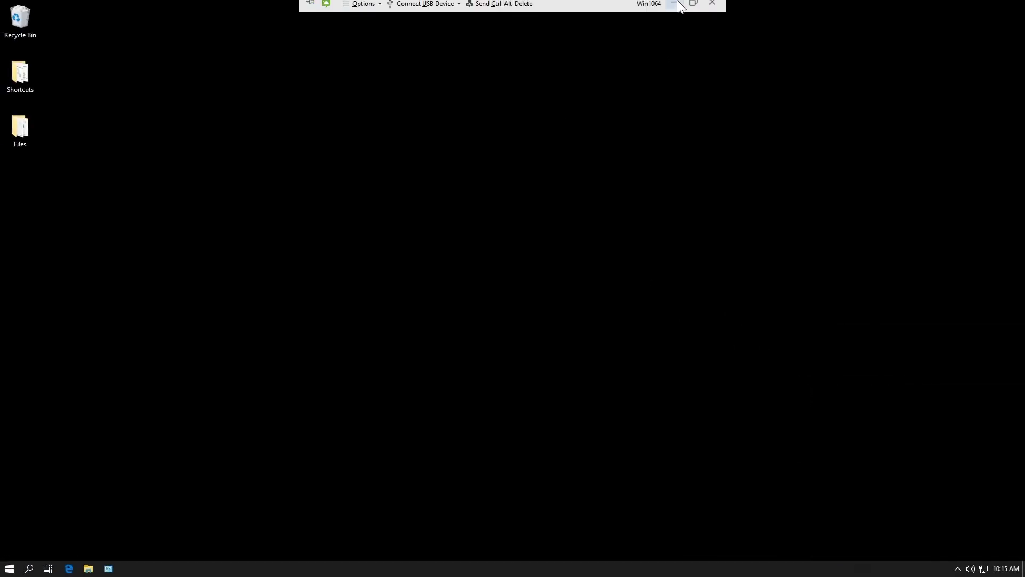
pyautogui.click(958, 568)
pyautogui.rightClick(949, 552)
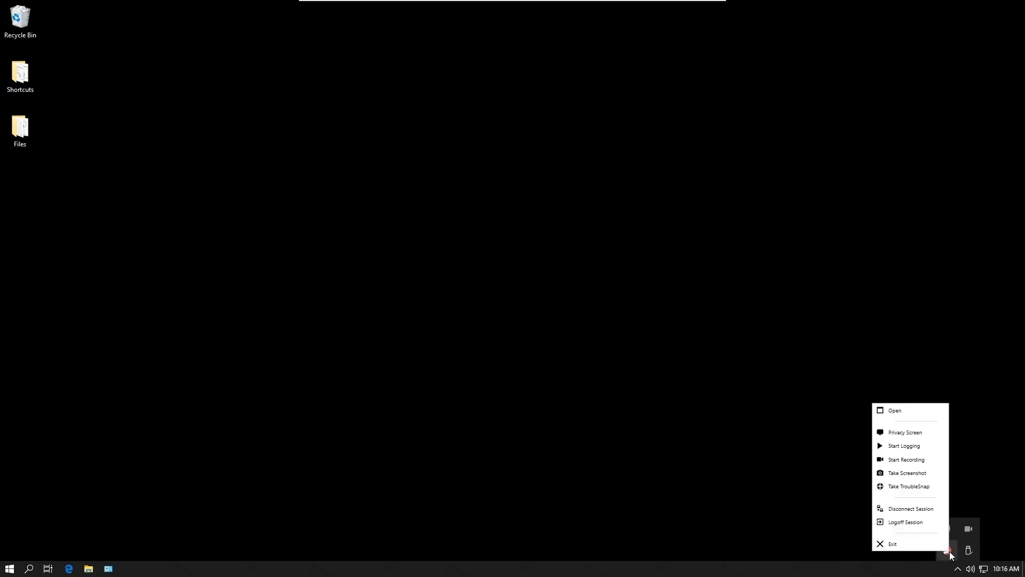
pyautogui.click(925, 521)
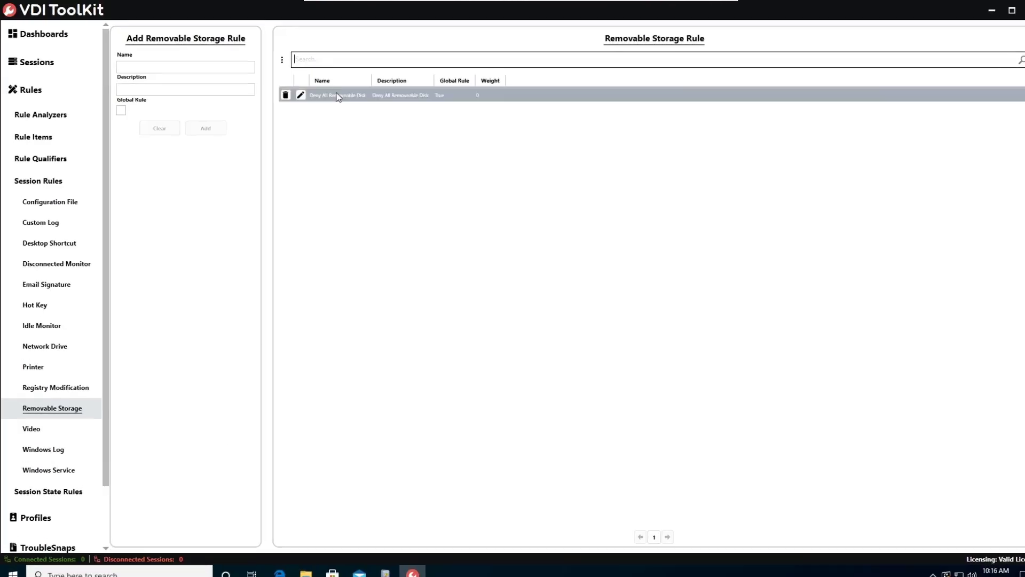
# Add a non-global removable storage rule named "Allow All Removable Disk" with the description "Allow All Removeable Disk".
pyautogui.click(214, 78)
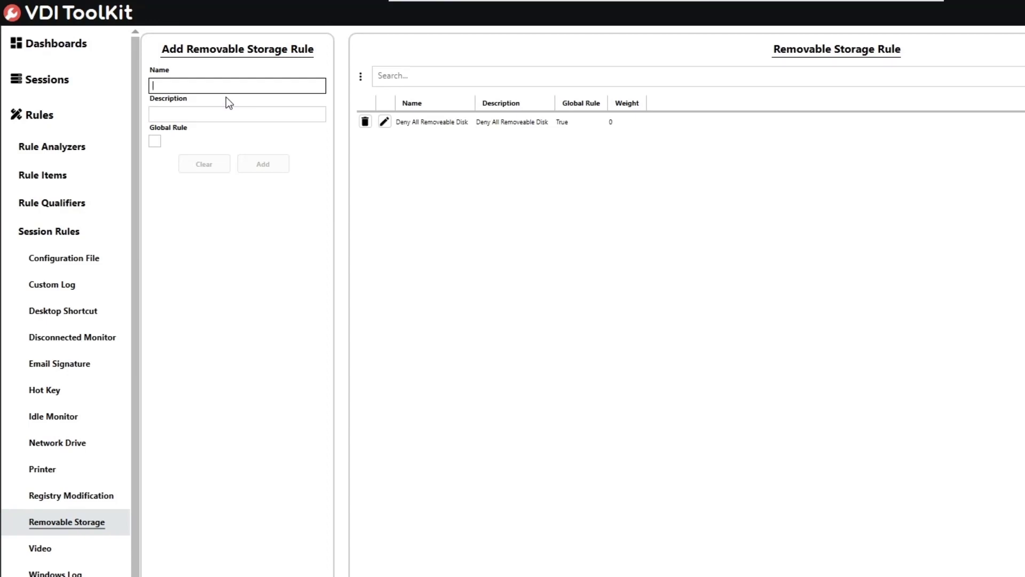
pyautogui.write('Alllo')
pyautogui.press('BackSpace')
pyautogui.press('BackSpace')
pyautogui.write('ow All R')
pyautogui.write('emev')
pyautogui.press('BackSpace')
pyautogui.press('BackSpace')
pyautogui.write('ovable')
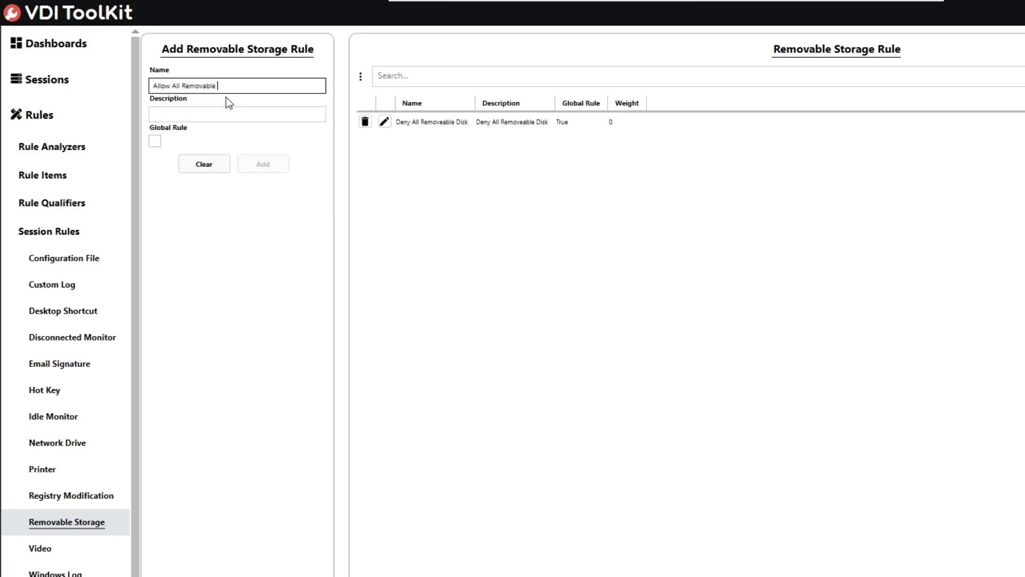
pyautogui.write(' Disk')
pyautogui.press('Tab')
pyautogui.write('A')
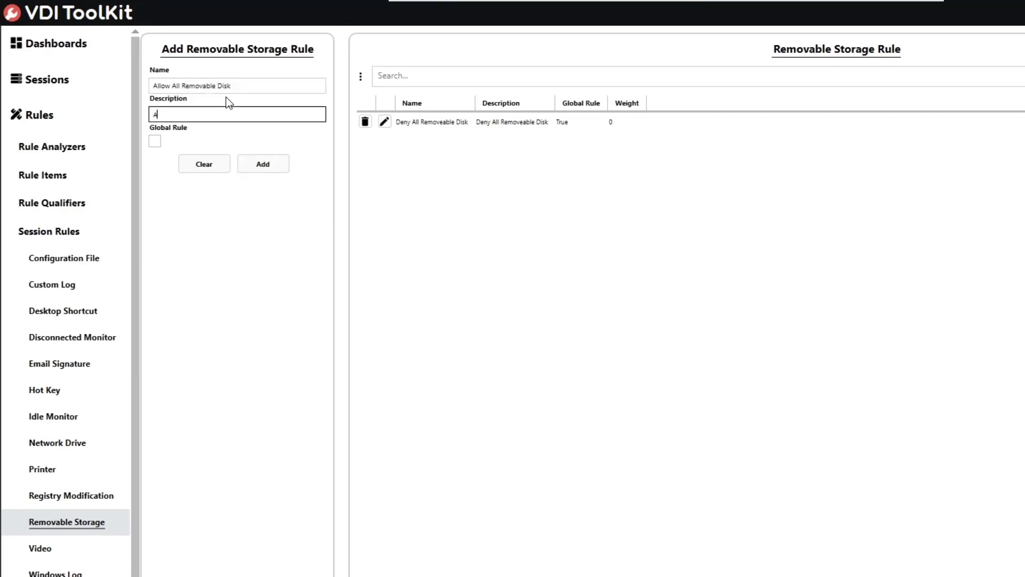
pyautogui.write('llow All Removeable Disk')
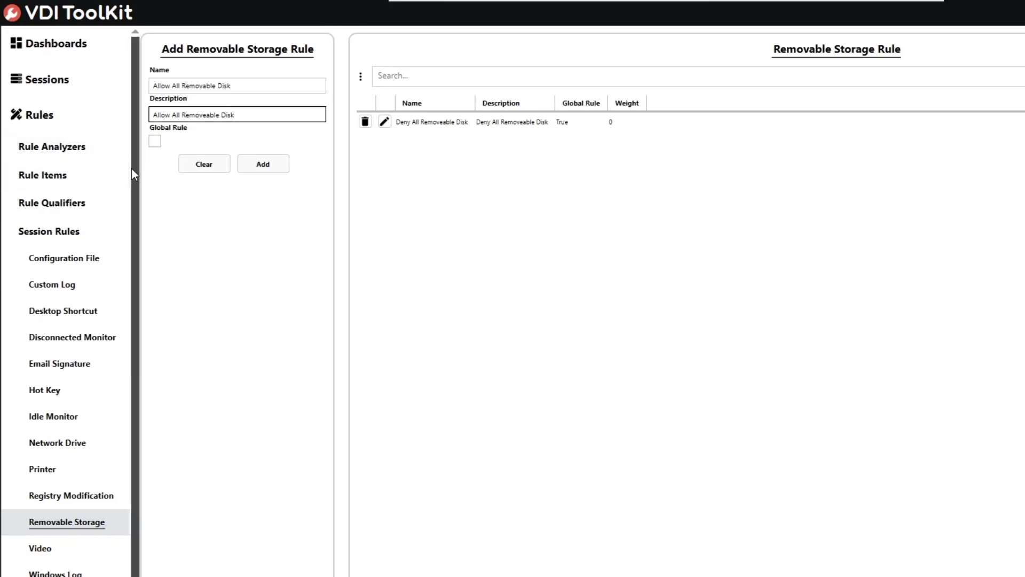
pyautogui.click(264, 166)
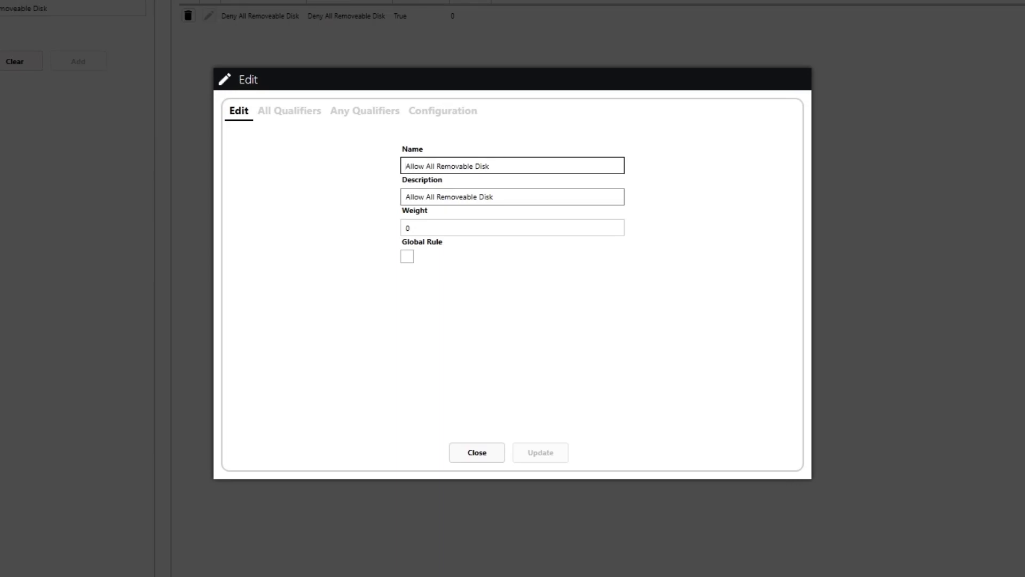
# Search the Active Directory users for "vditoolki" and add vditoolkituser to the new rule's Any Qualifiers.
pyautogui.click(341, 122)
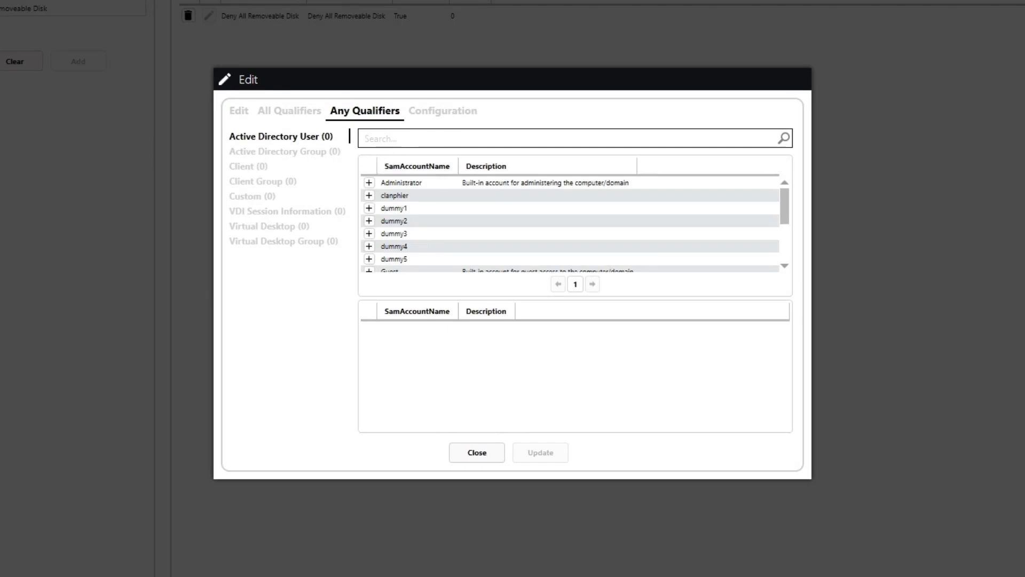
pyautogui.write('vditoo')
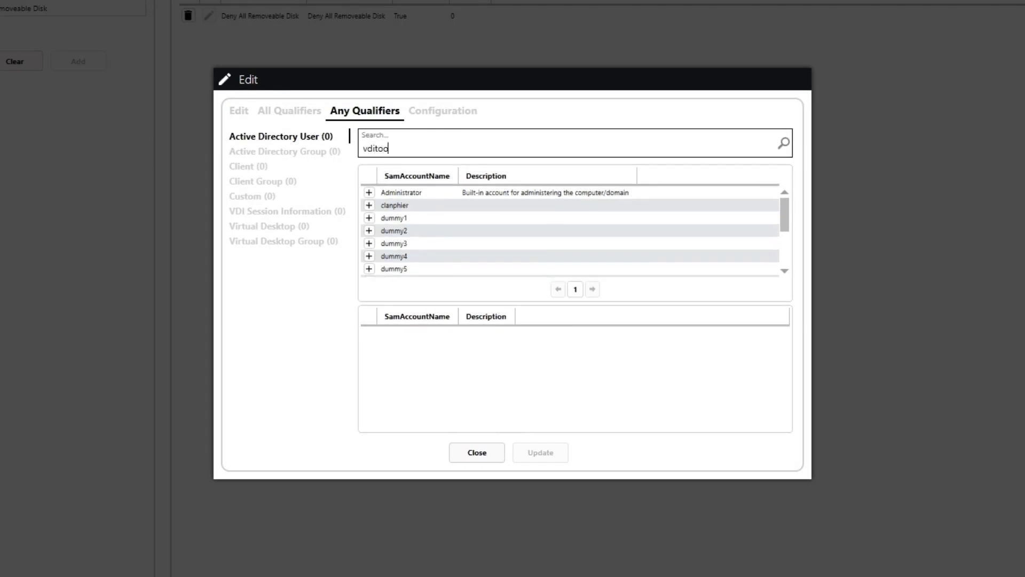
pyautogui.write('lki')
pyautogui.click(372, 207)
pyautogui.click(371, 208)
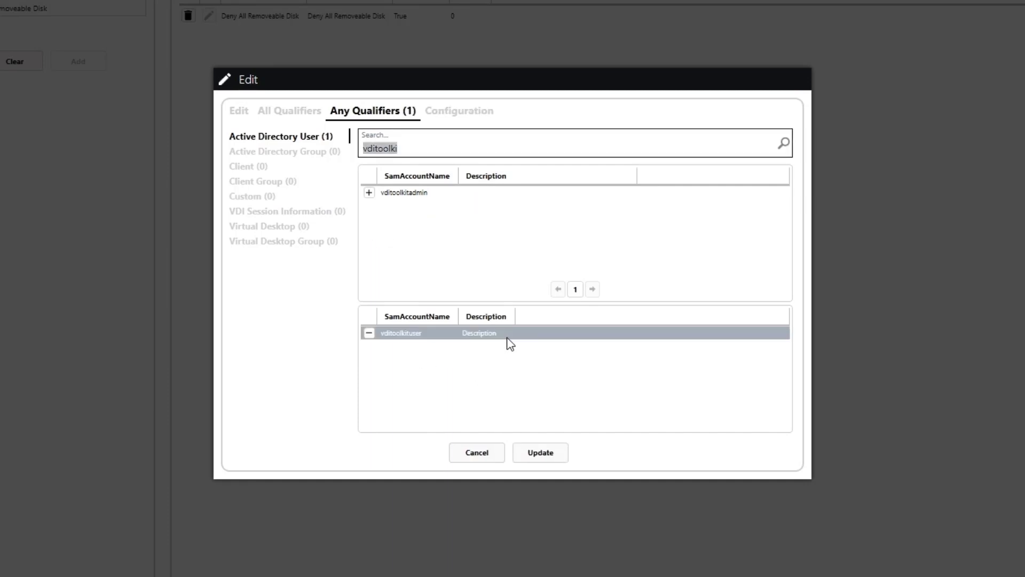
# Assign the Allow All Removeable Disk item to the new rule's configuration.
pyautogui.click(453, 112)
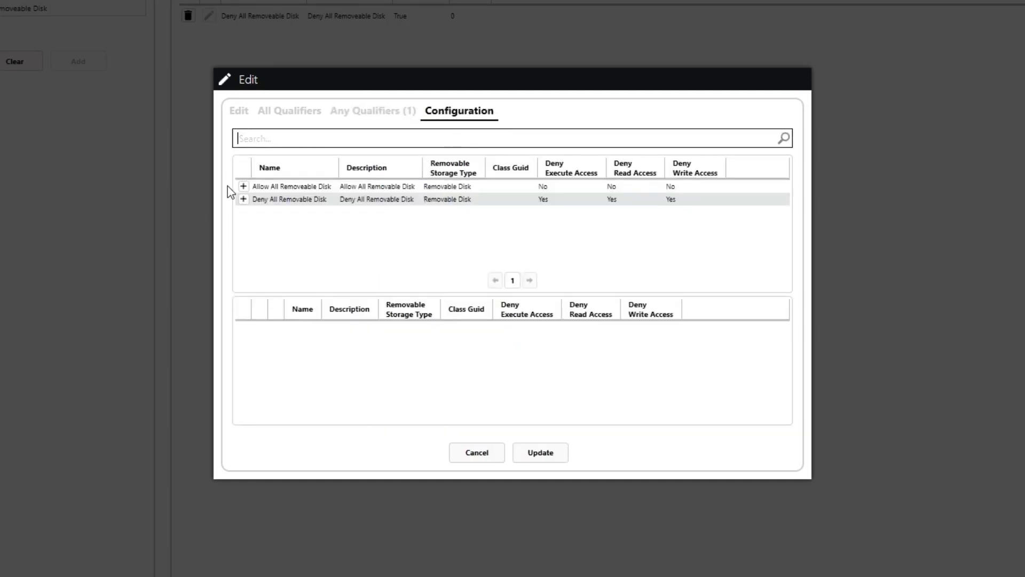
pyautogui.click(243, 189)
pyautogui.click(243, 187)
pyautogui.click(408, 327)
# Set the Allow All Removable Disk rule's weight to 1 and save the rule.
pyautogui.click(241, 112)
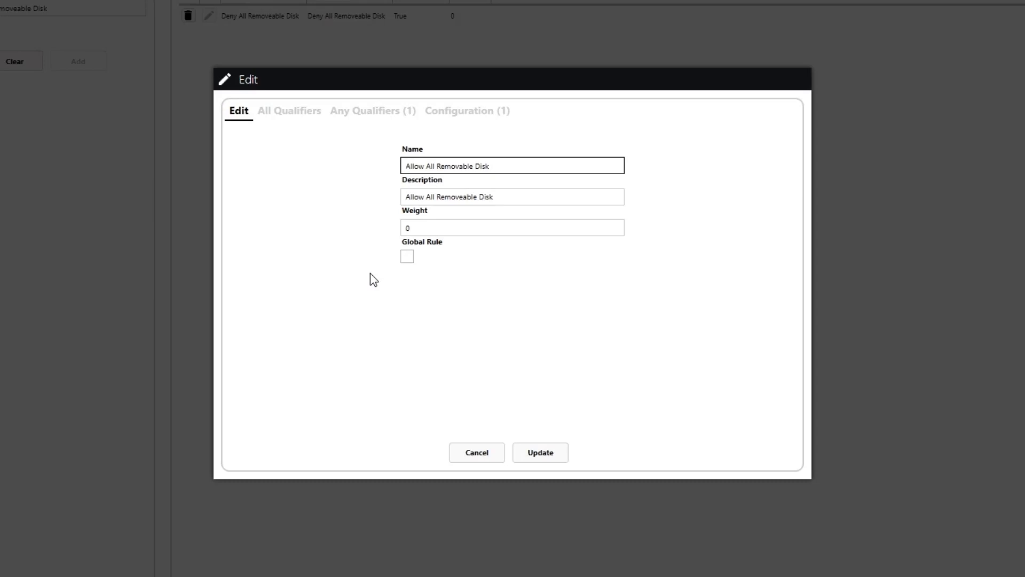
pyautogui.press('Tab')
pyautogui.press('Tab')
pyautogui.press('BackSpace')
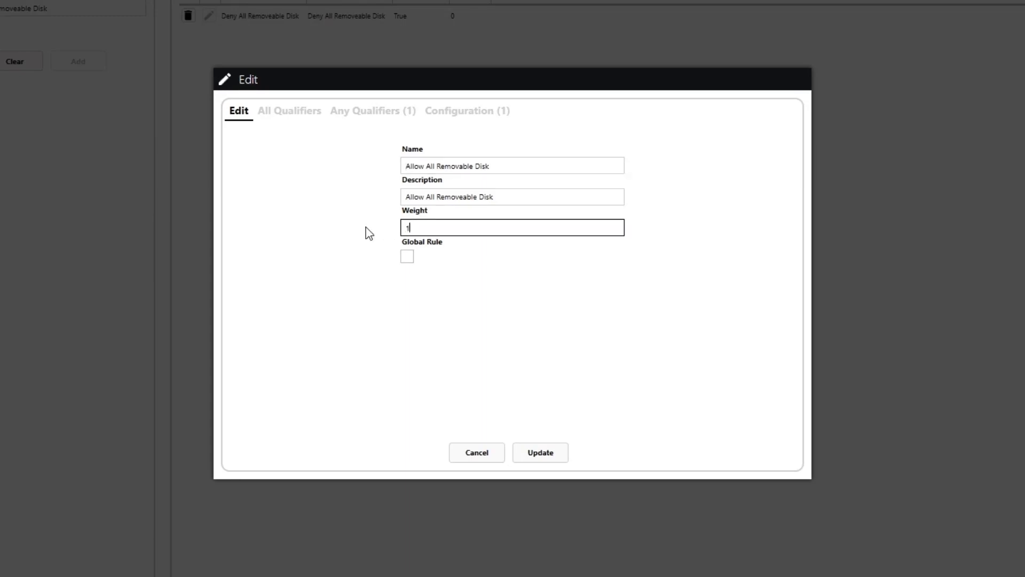
pyautogui.write('1')
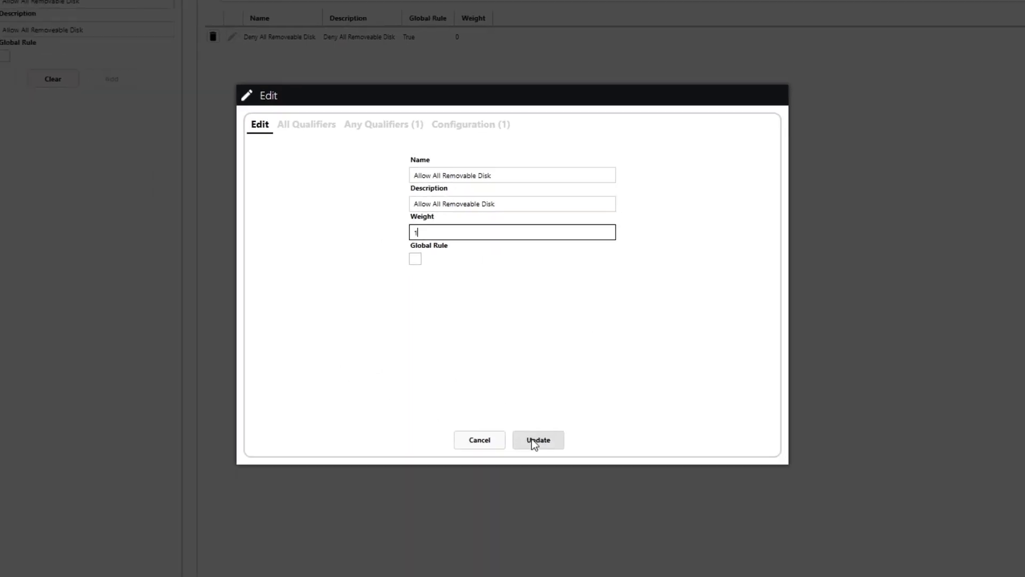
pyautogui.click(535, 441)
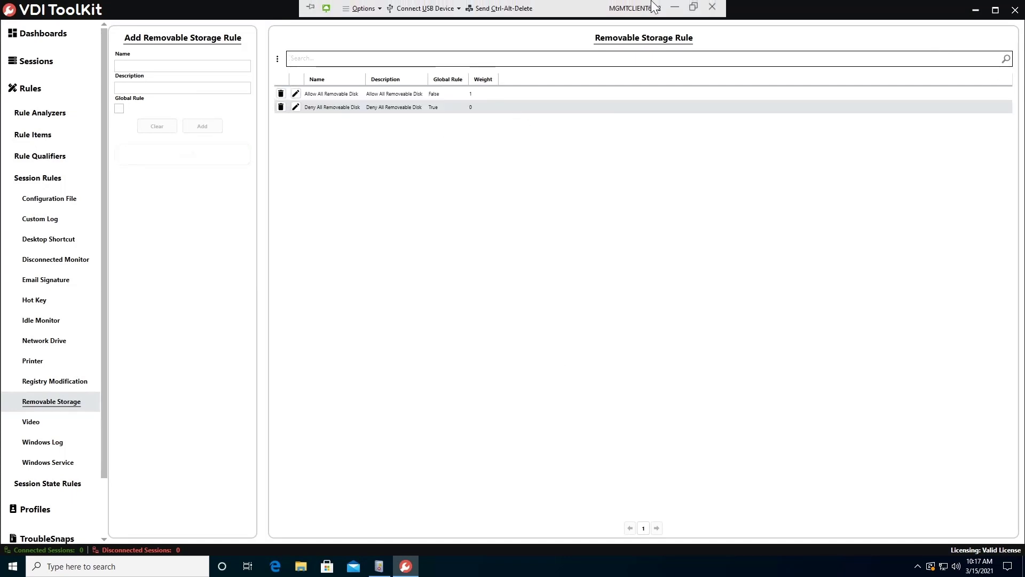
# Switch to VMware Horizon Client, log in to view.availos.local with the account password and launch the Win1064 desktop again.
pyautogui.click(675, 7)
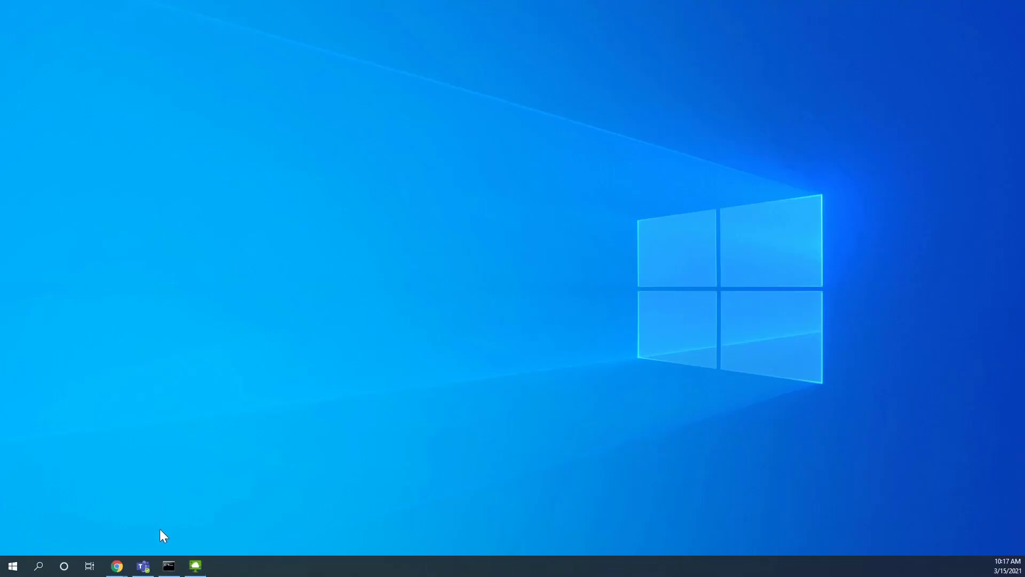
pyautogui.rightClick(196, 566)
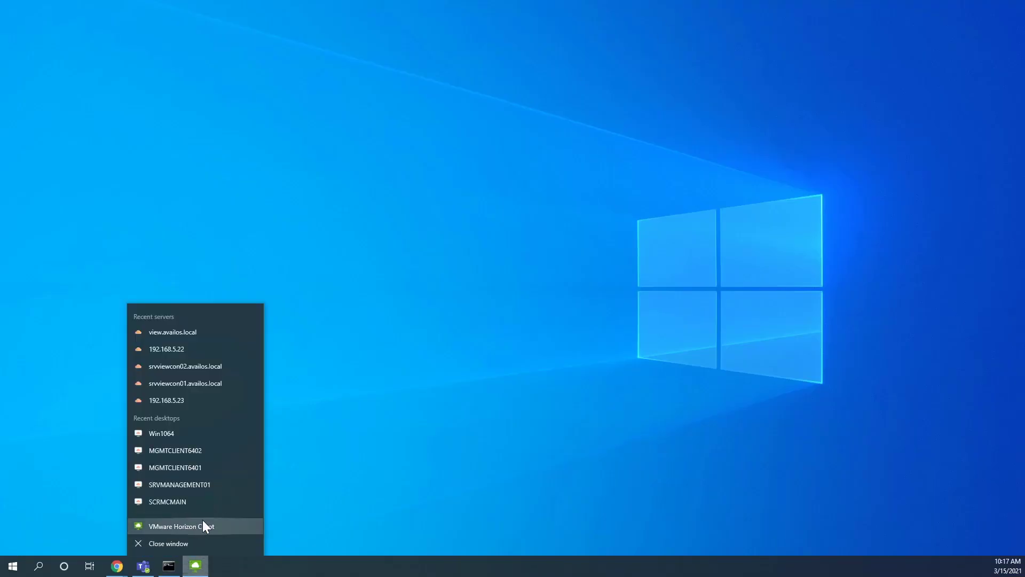
pyautogui.click(200, 525)
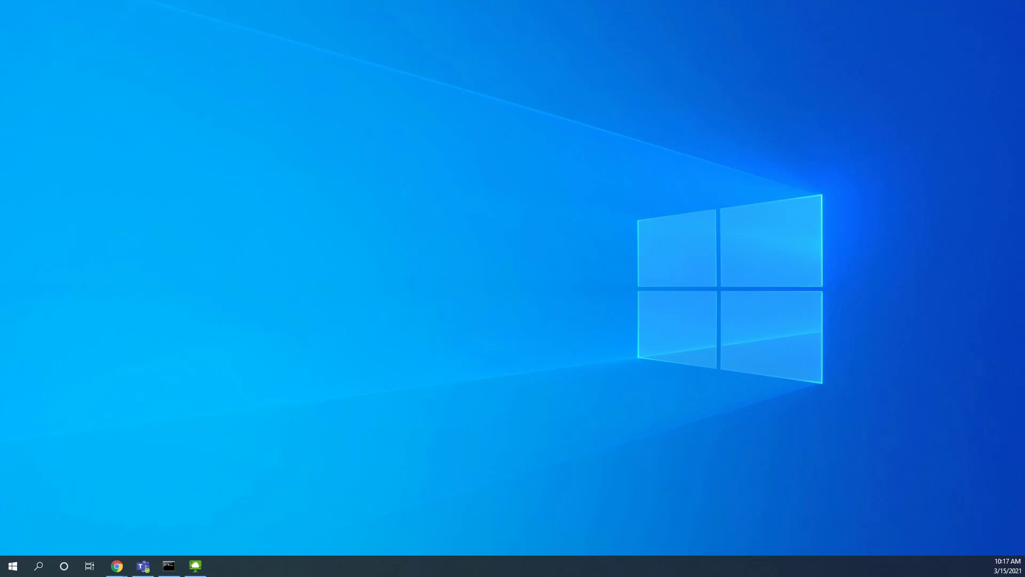
pyautogui.click(195, 566)
pyautogui.doubleClick(276, 175)
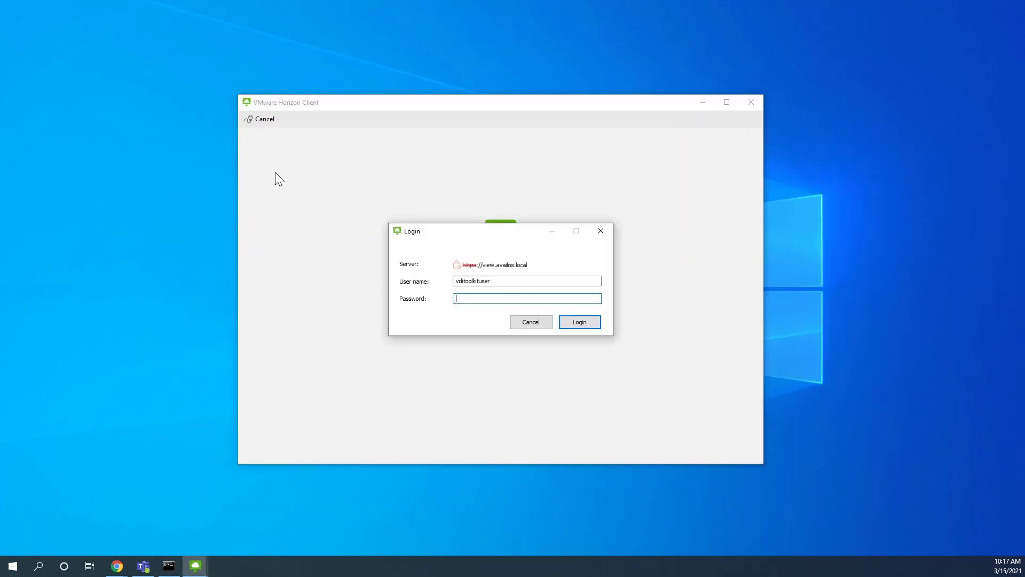
pyautogui.write('***********')
pyautogui.press('Return')
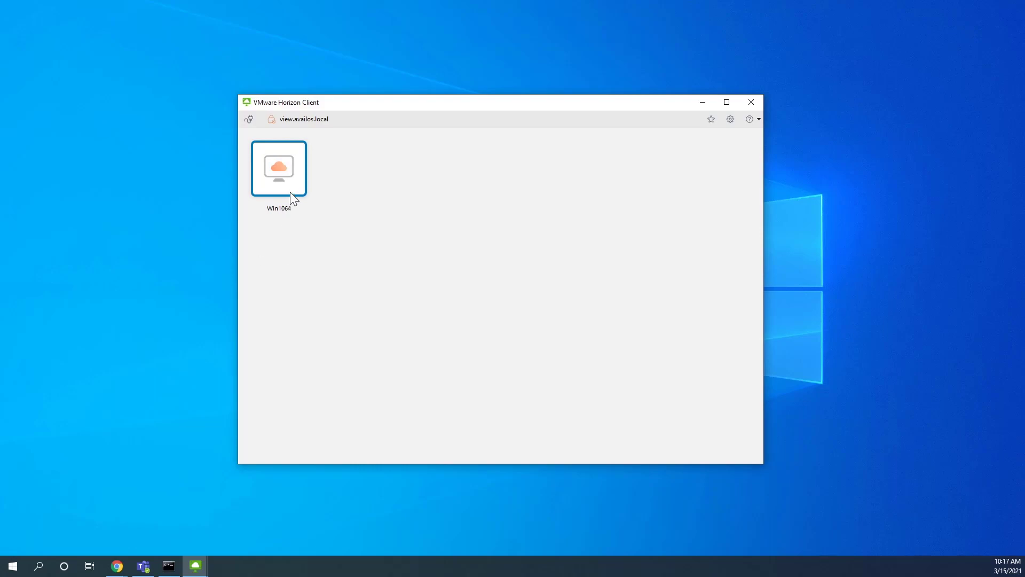
pyautogui.doubleClick(289, 181)
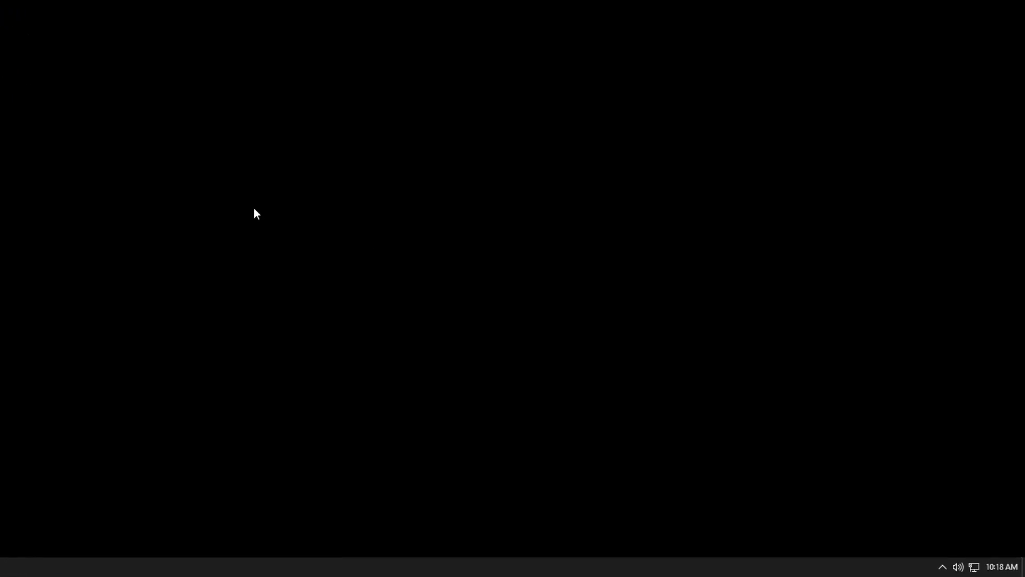
# Open the VDI ToolKit agent in the new session and look up the Removable Storage Rules under Session Modification Rules.
pyautogui.click(931, 565)
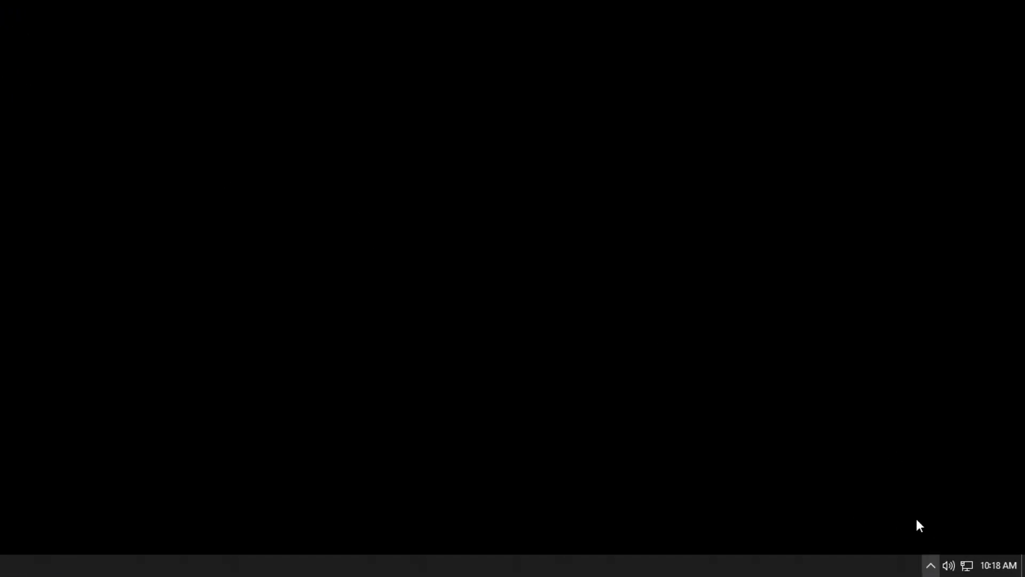
pyautogui.click(945, 511)
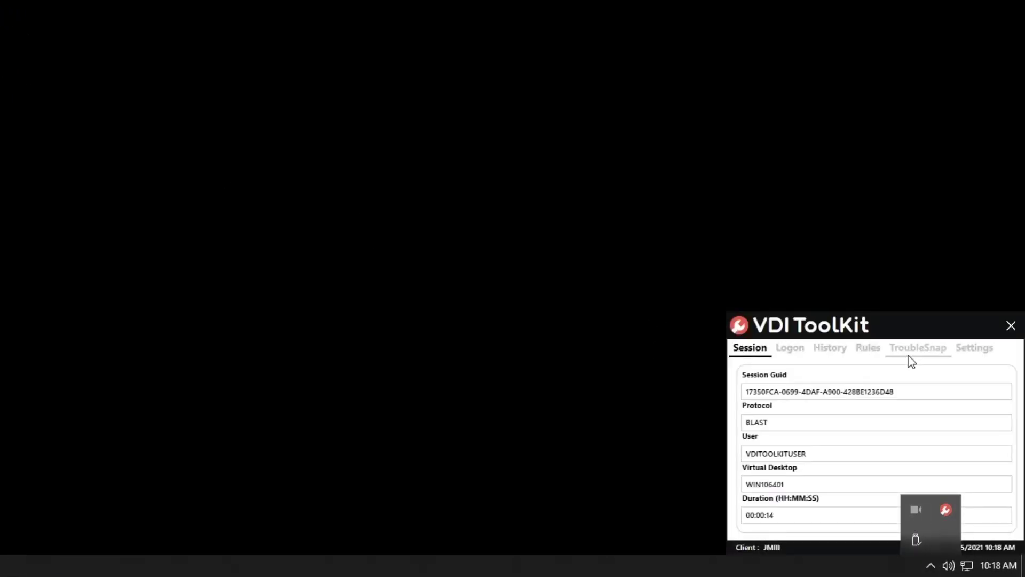
pyautogui.click(867, 349)
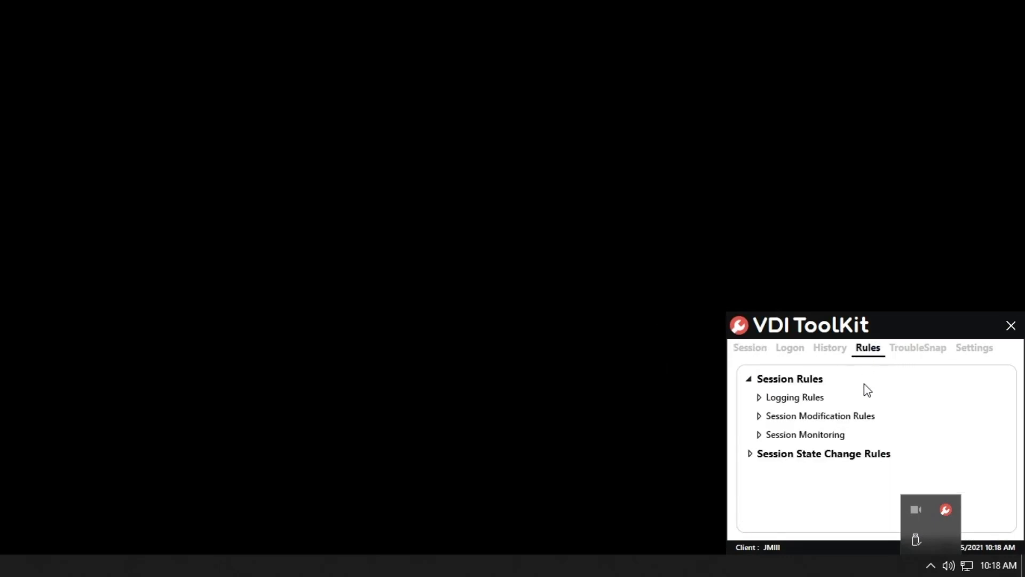
pyautogui.click(764, 421)
pyautogui.scroll(-3, 826, 456)
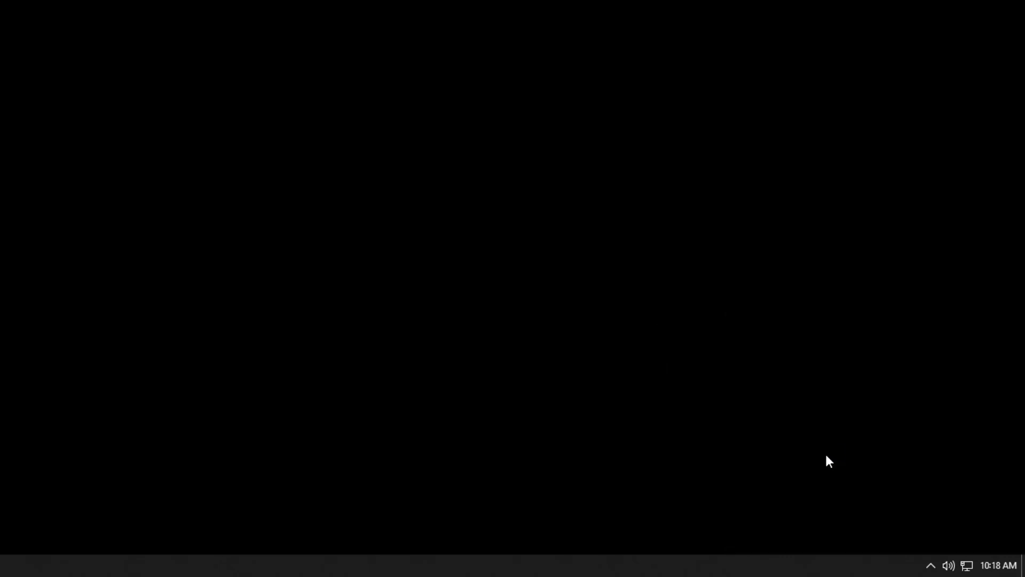
pyautogui.click(931, 565)
pyautogui.click(916, 540)
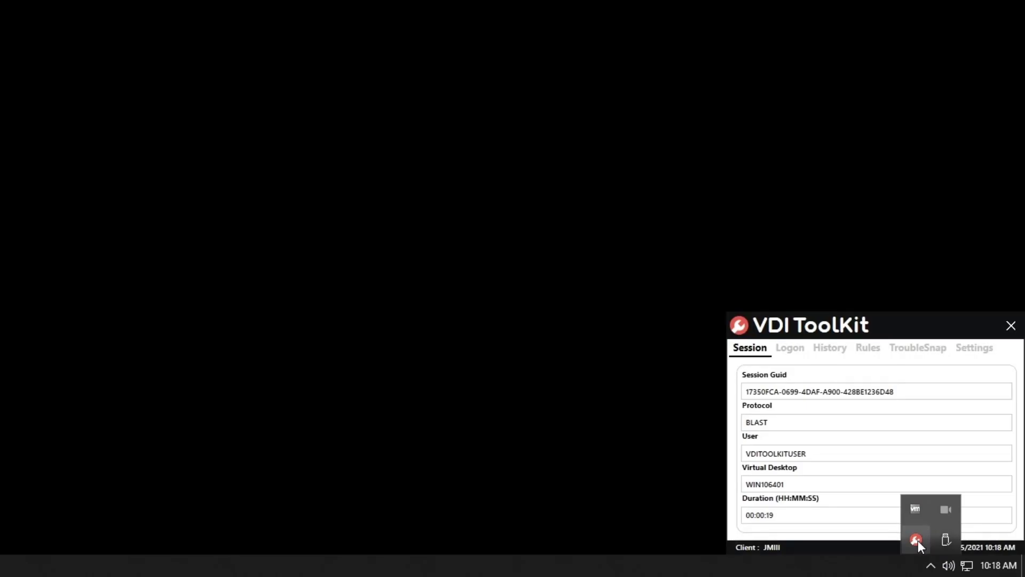
pyautogui.click(868, 352)
pyautogui.scroll(-1, 790, 459)
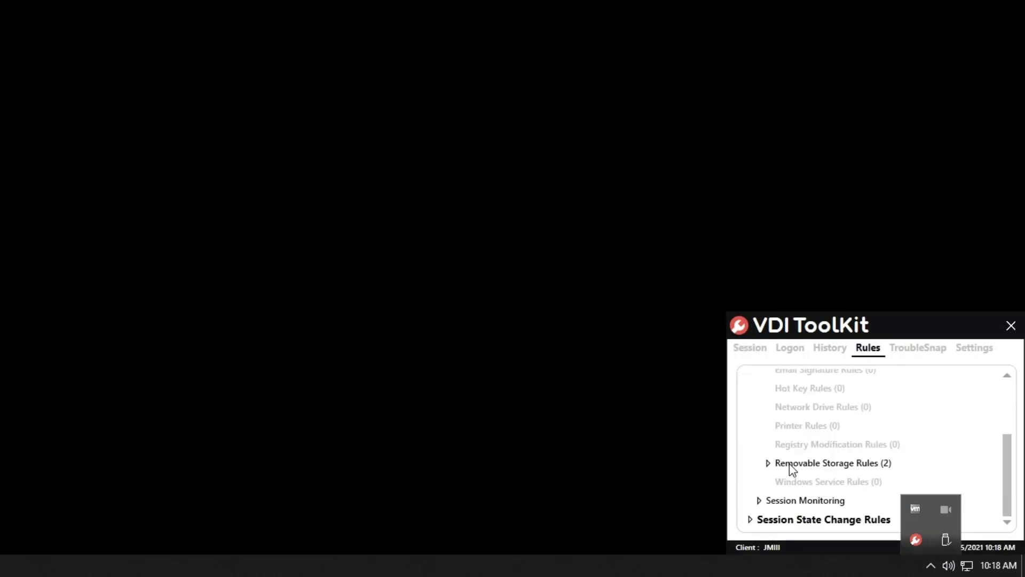